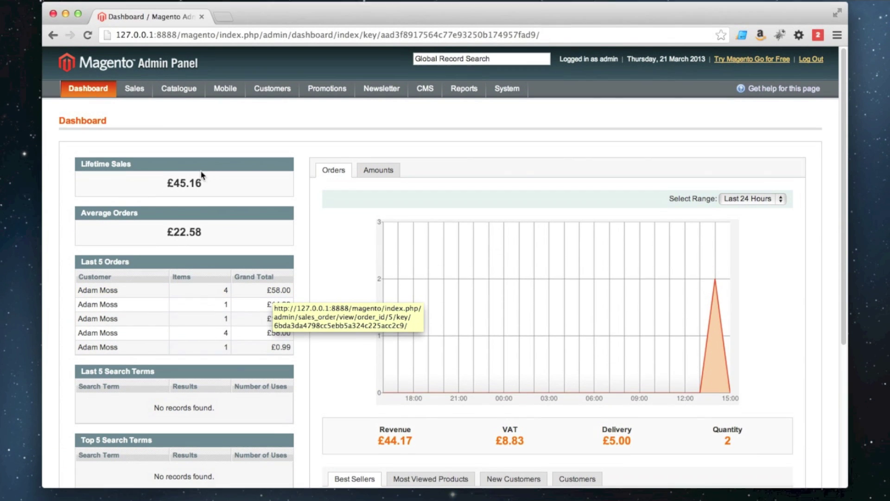
Go to Sales > Orders and open order 100000005.
mouse_move(135, 91)
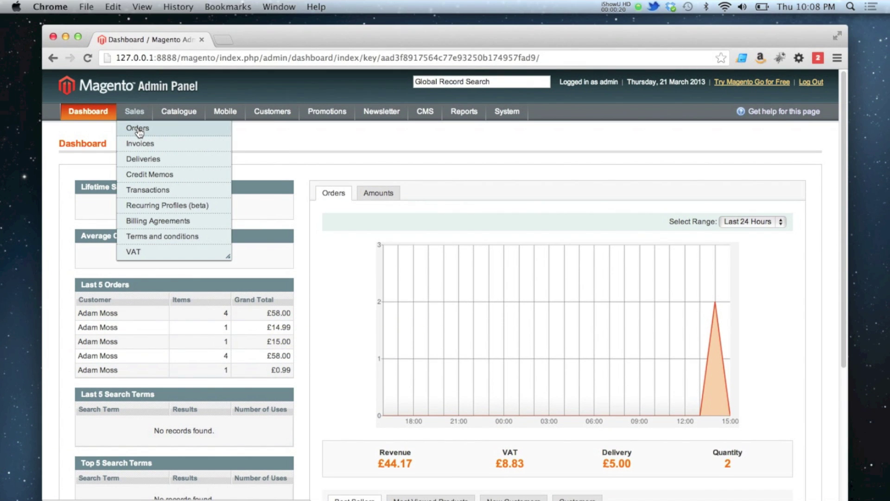
left_click(139, 130)
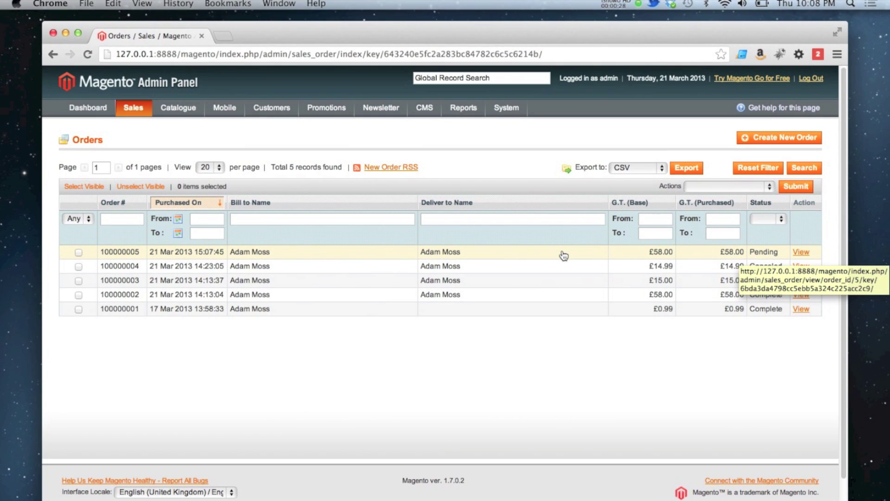
left_click(564, 256)
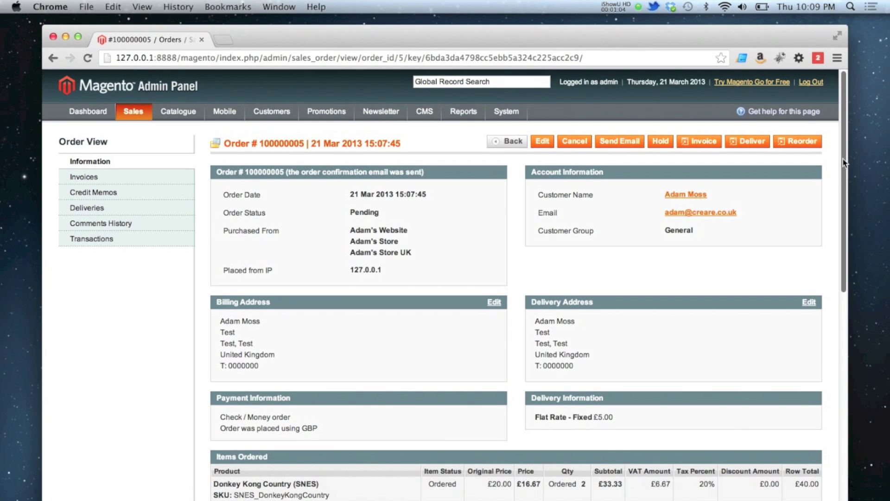
Scroll through order 100000005 to review its four items and £58.00 grand total.
left_click_drag(845, 163, 845, 197)
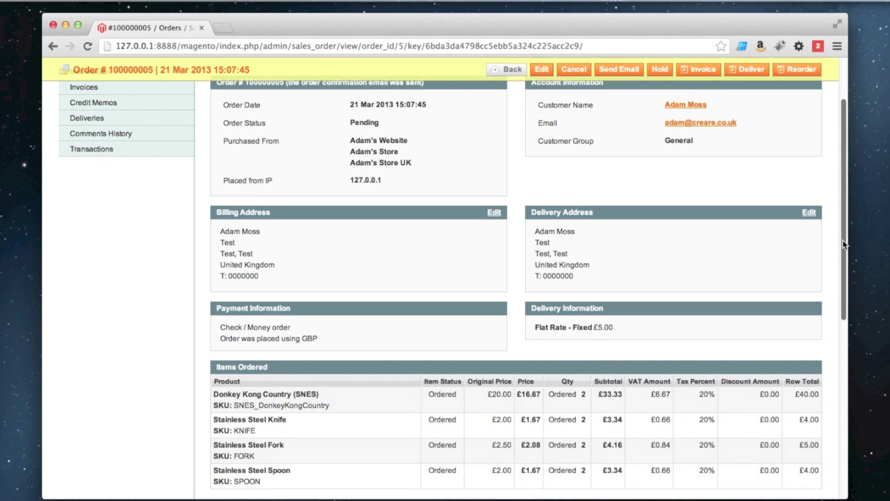
scroll(812, 282, "down", 5)
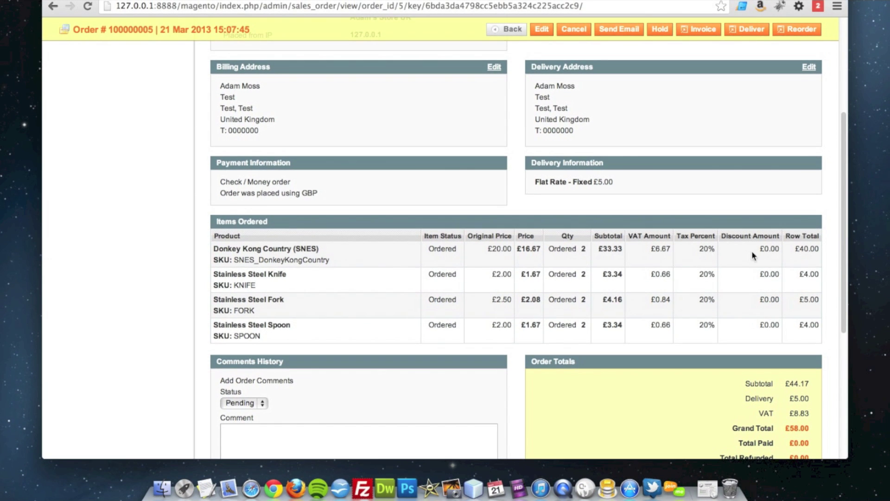
scroll(845, 262, "down", 1)
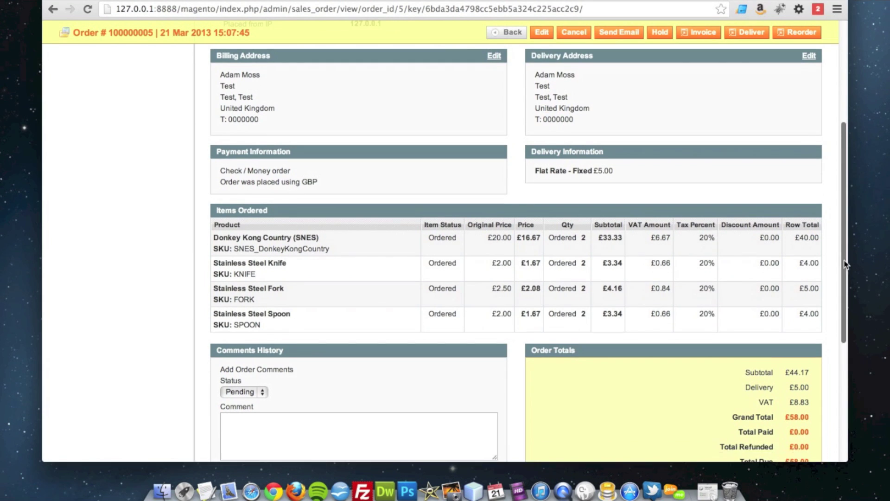
left_click_drag(845, 263, 848, 300)
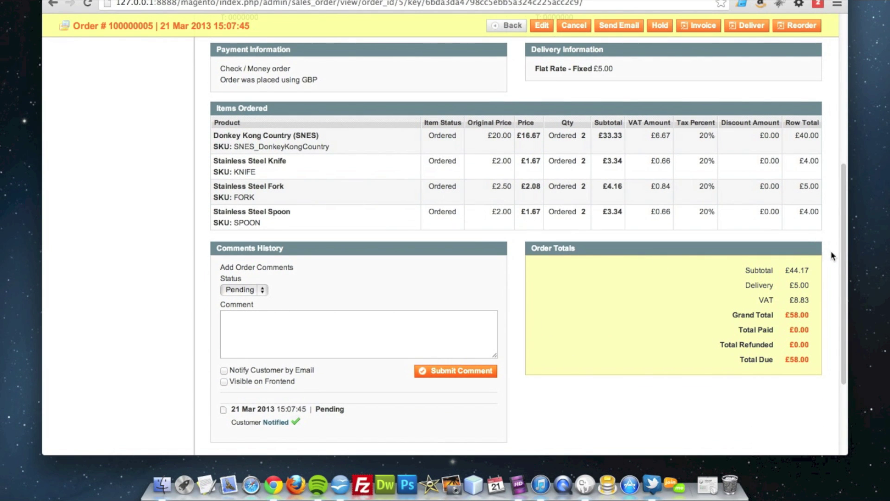
left_click_drag(845, 242, 845, 281)
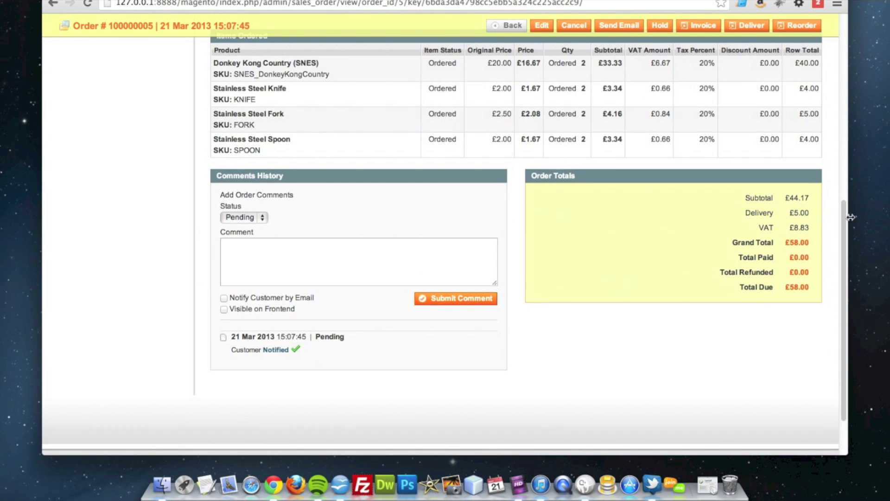
left_click_drag(845, 257, 845, 168)
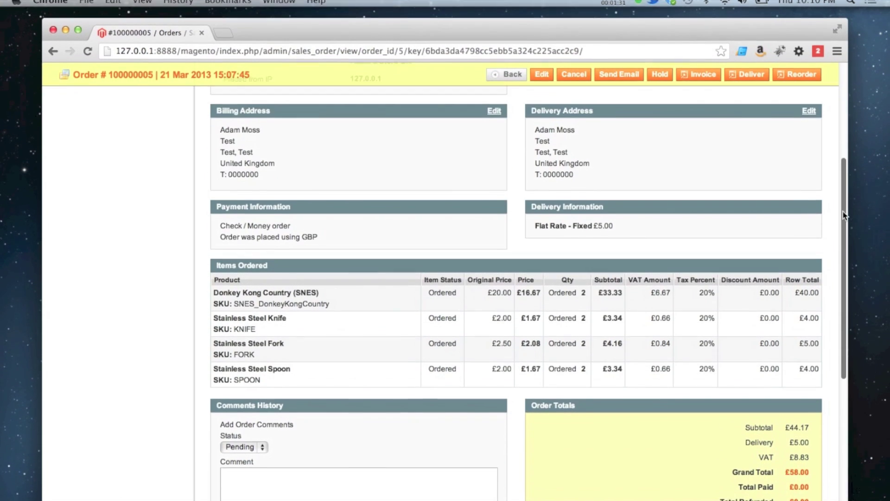
left_click_drag(844, 214, 841, 116)
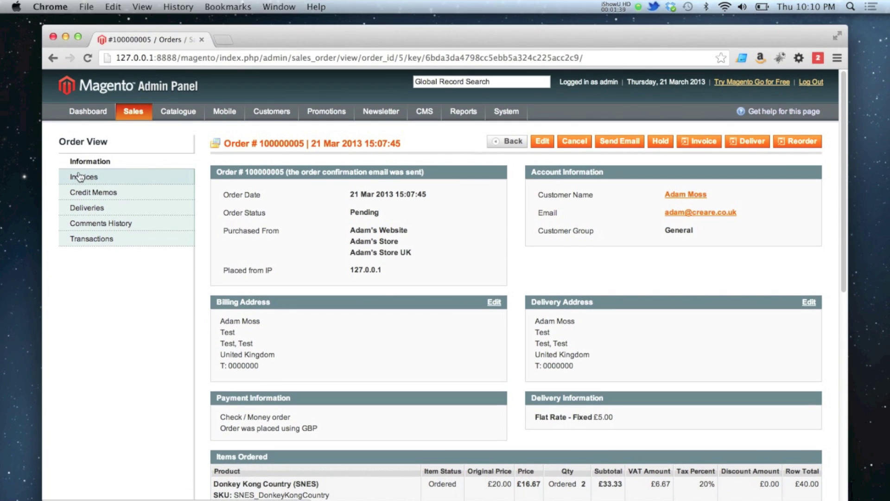
left_click(92, 125)
left_click(101, 194)
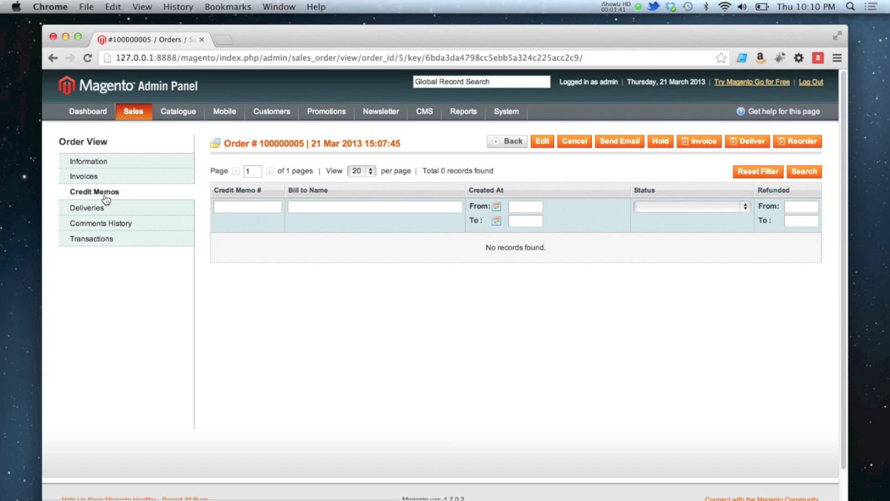
left_click(106, 210)
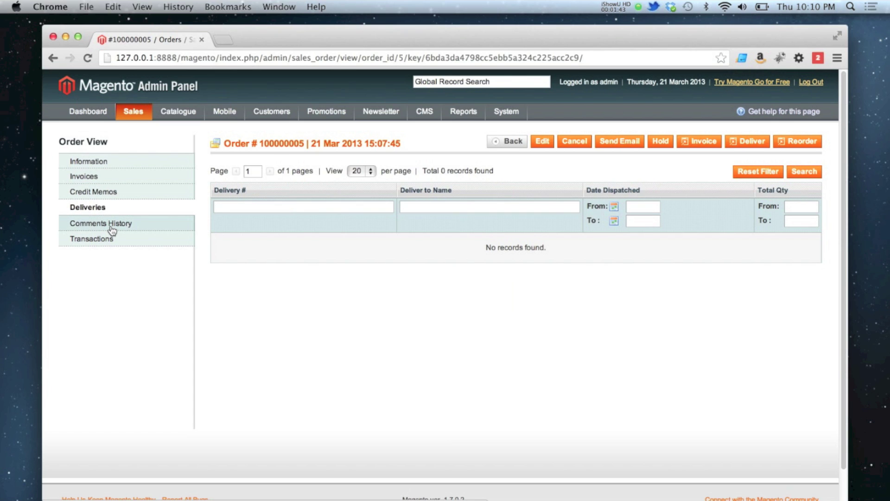
left_click(112, 228)
left_click(115, 241)
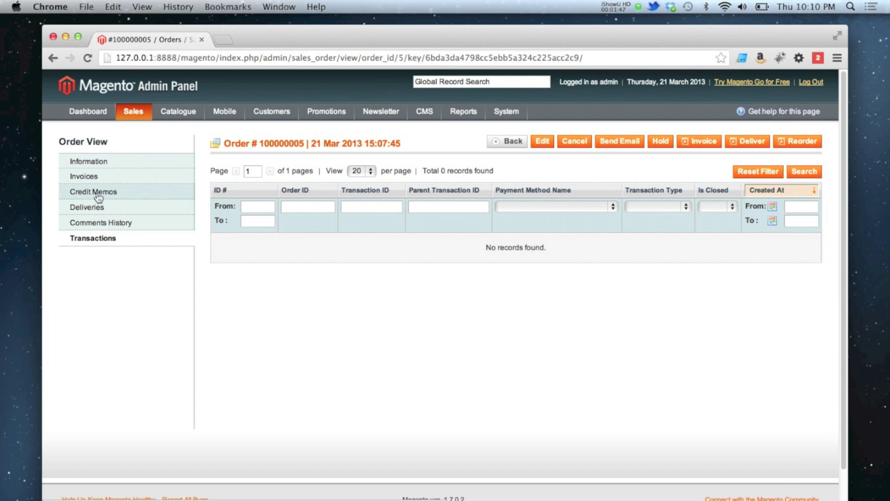
left_click(114, 166)
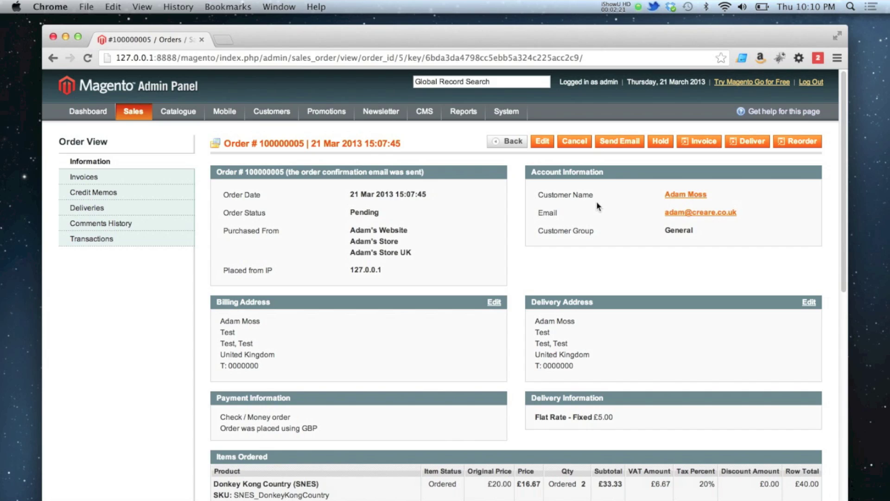
Start an invoice, set Donkey Kong Country's quantity to 1, and update the total to £38.00.
left_click(696, 145)
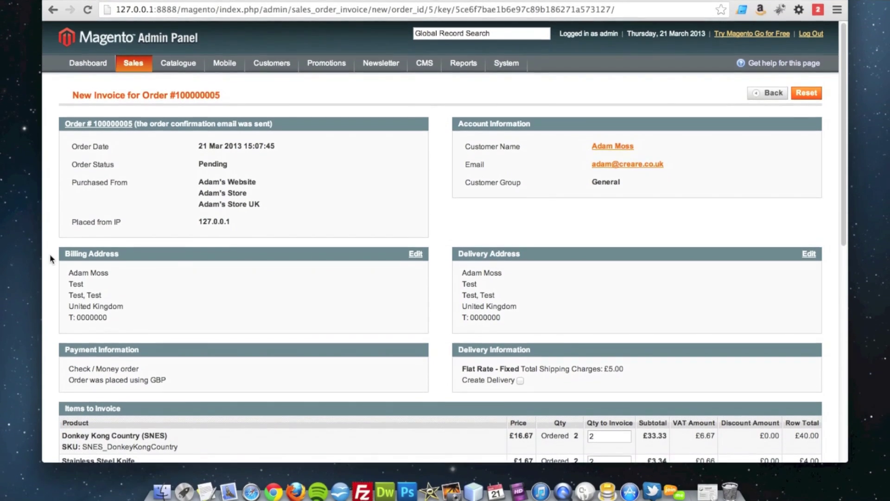
scroll(840, 163, "down", 2)
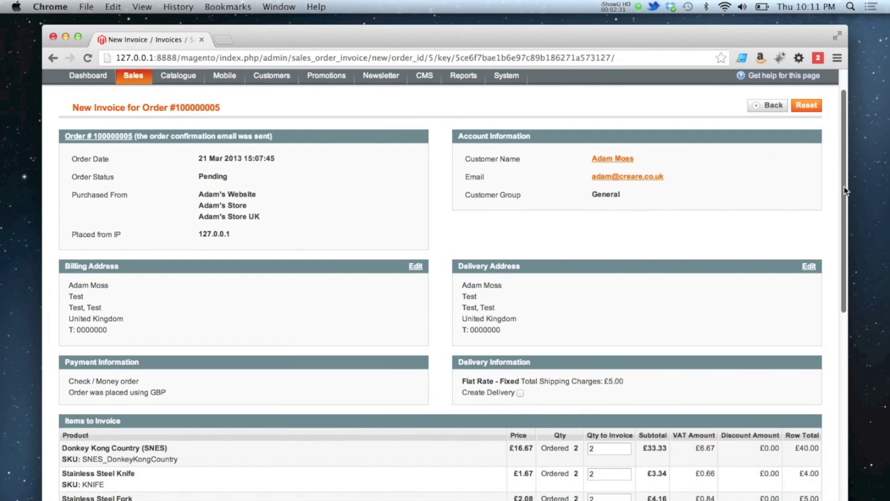
left_click_drag(845, 190, 847, 247)
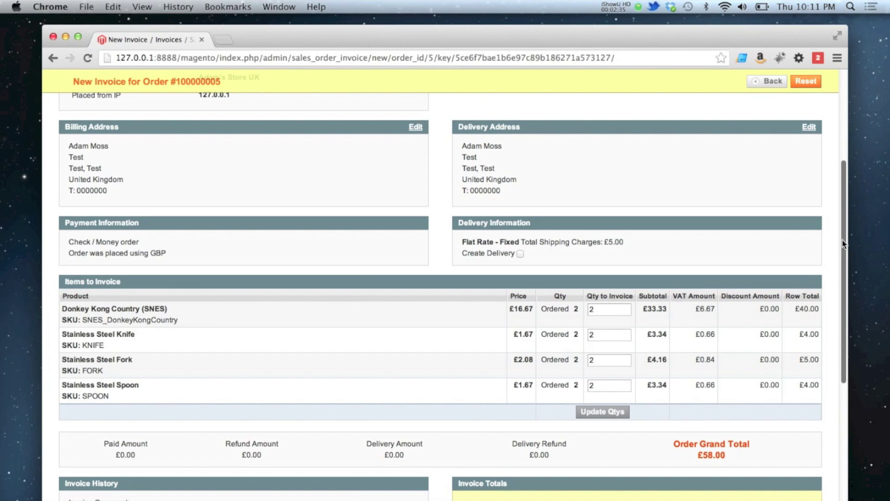
left_click_drag(844, 243, 846, 282)
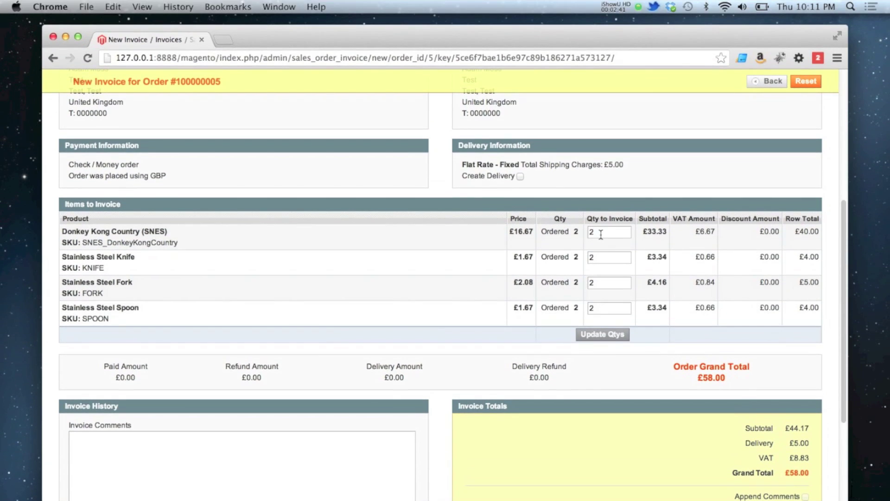
left_click_drag(601, 234, 583, 234)
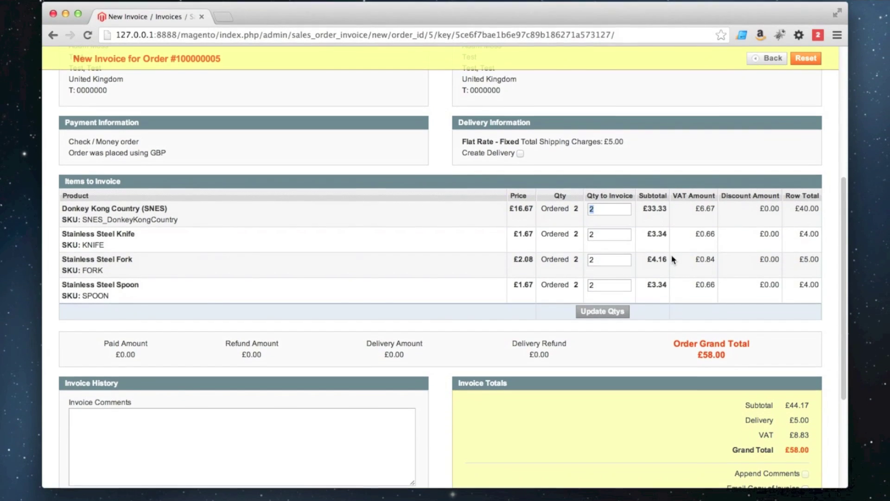
type("1")
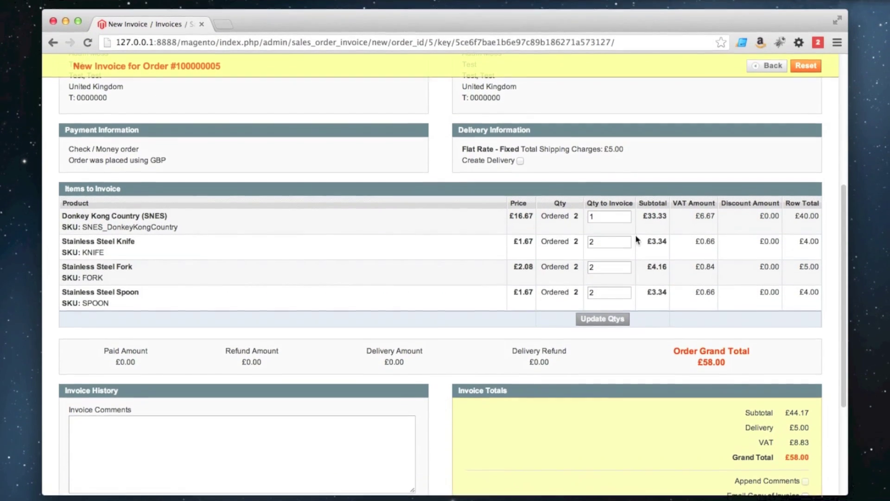
left_click(636, 241)
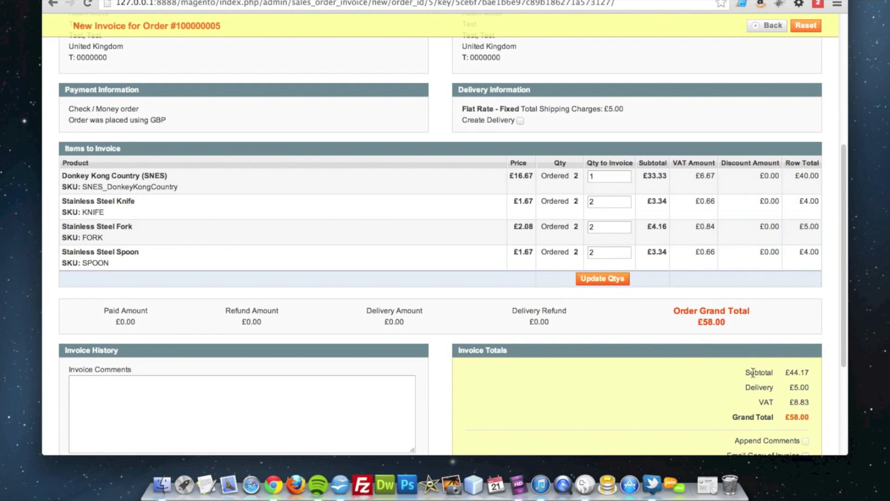
left_click(604, 280)
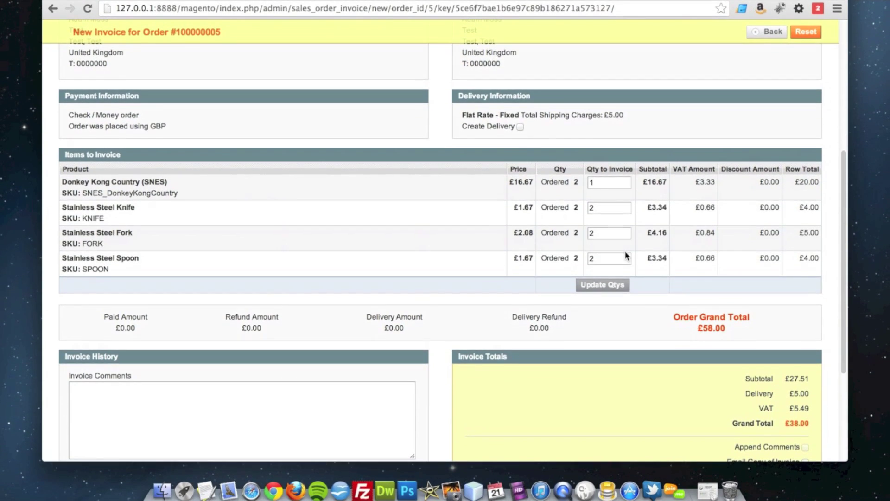
left_click_drag(844, 262, 844, 295)
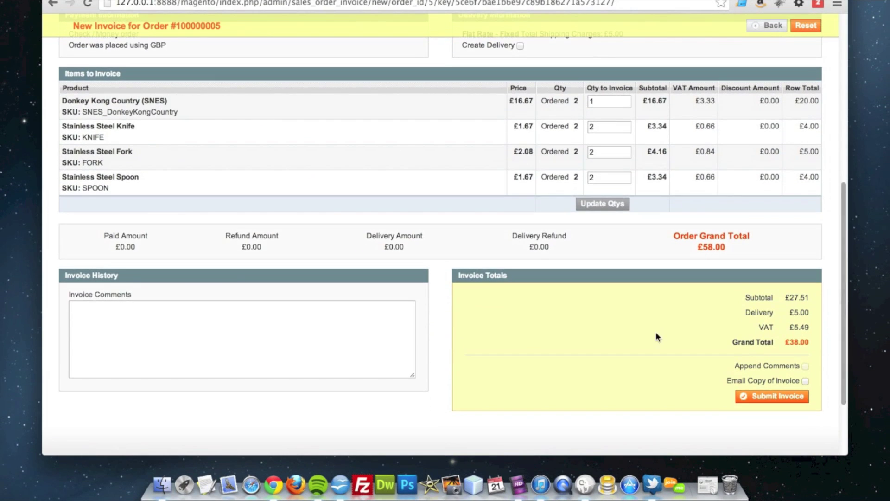
Add the comment 'Only partially invoiced - Donkey Kong low on stock' and submit the invoice.
left_click(302, 332)
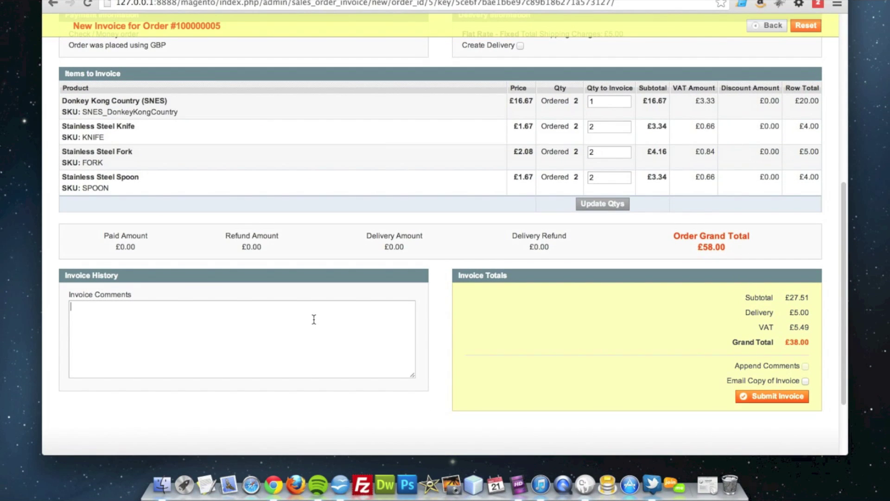
type("Only partially invoiced - Donke")
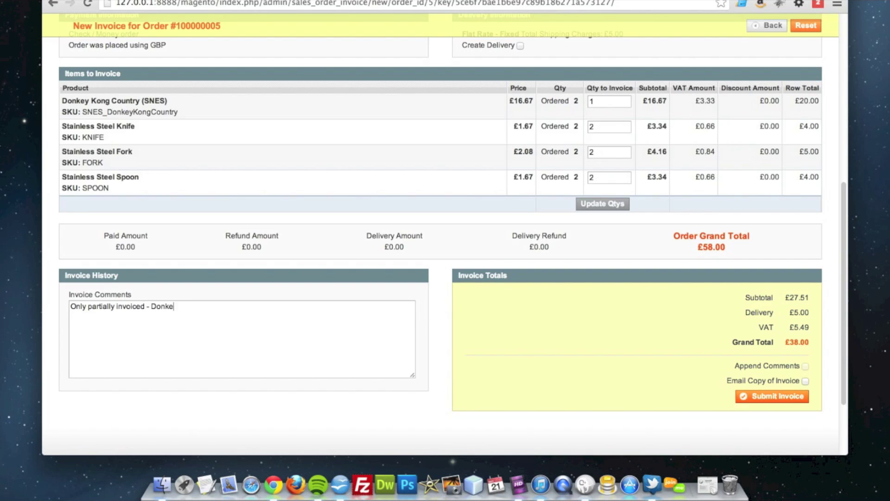
type("y Kong low on stock.")
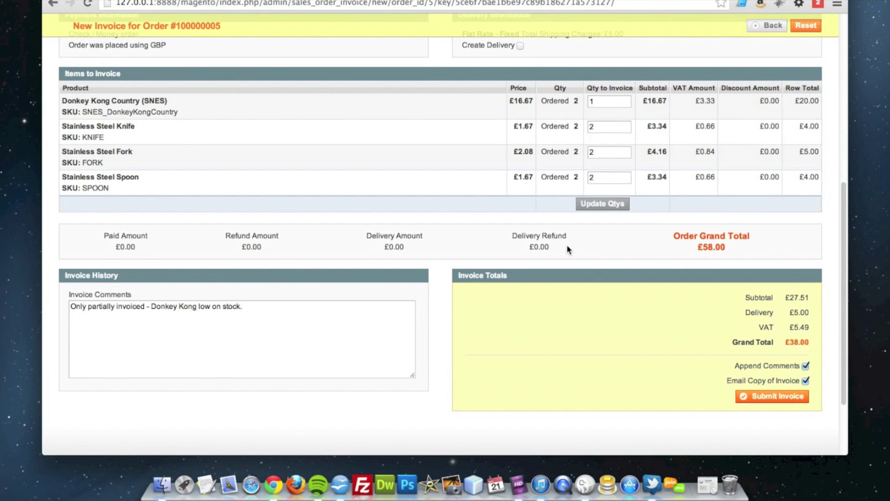
left_click(773, 398)
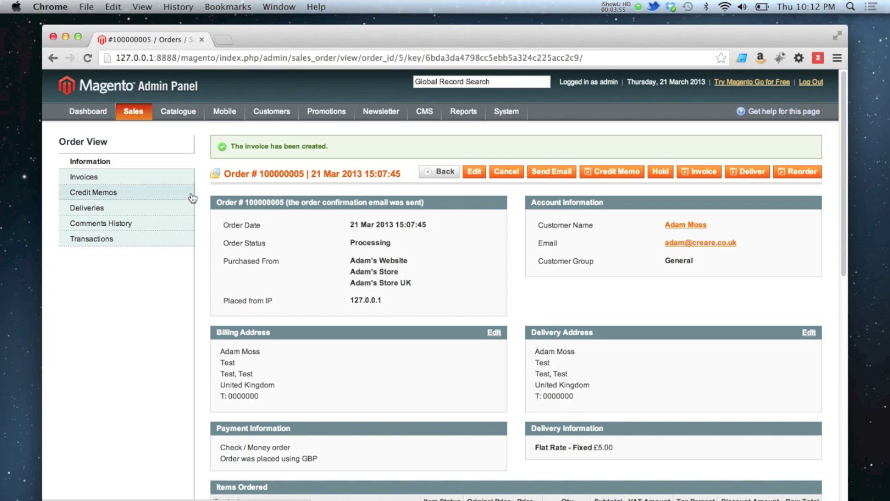
Check the new invoice, then review the order's items showing £38.00 paid and £20.00 due.
left_click(107, 182)
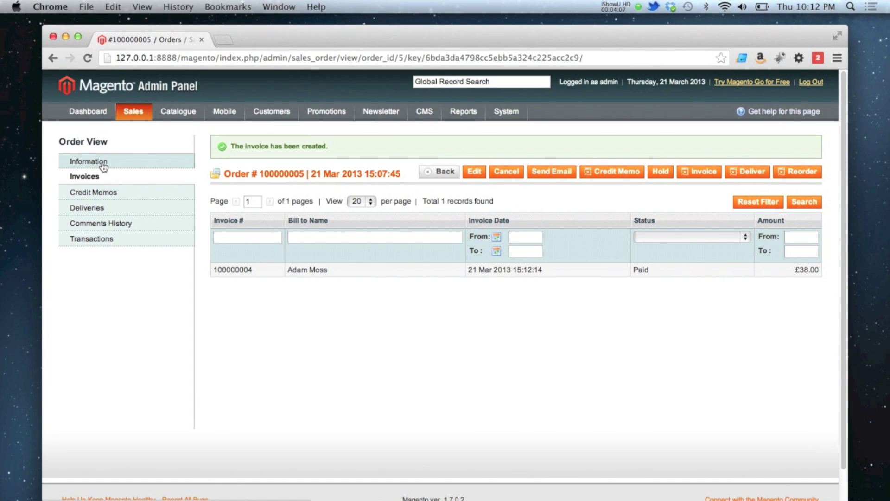
left_click(102, 162)
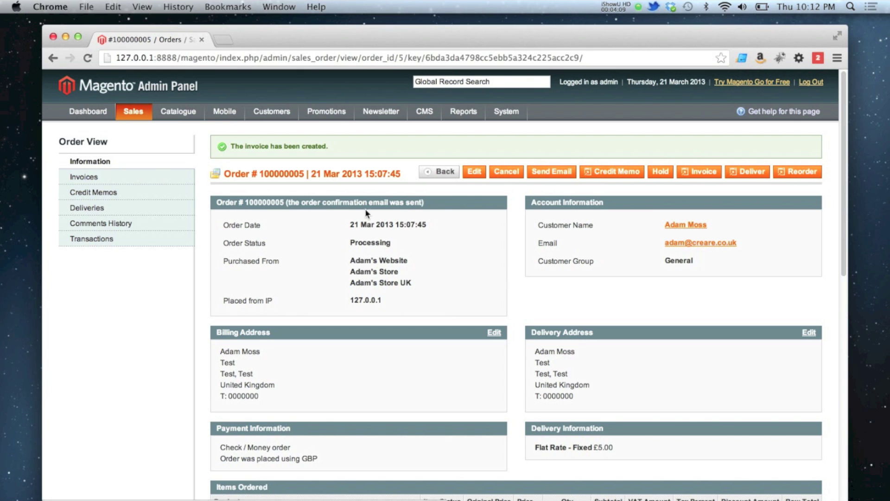
scroll(816, 279, "down", 10)
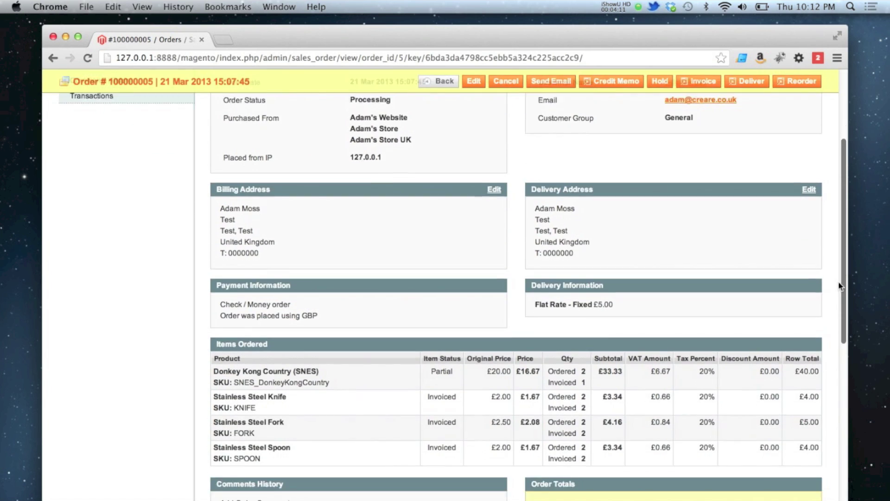
scroll(835, 307, "down", 3)
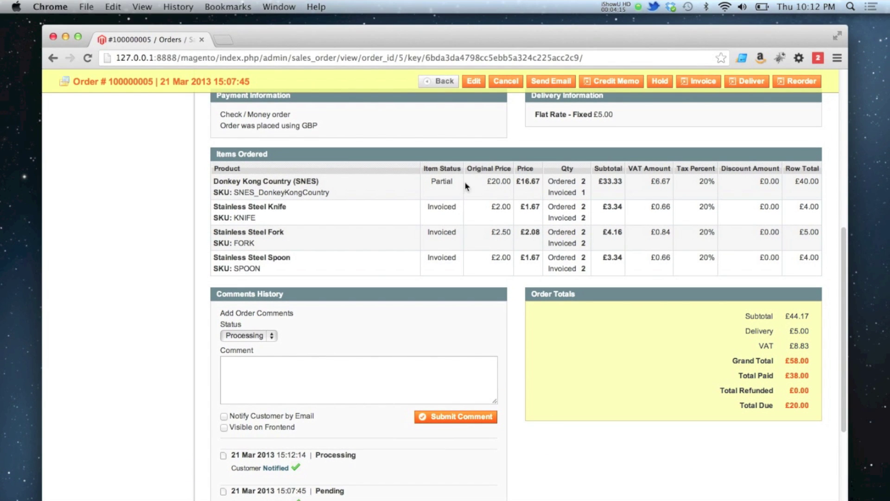
double_click(584, 192)
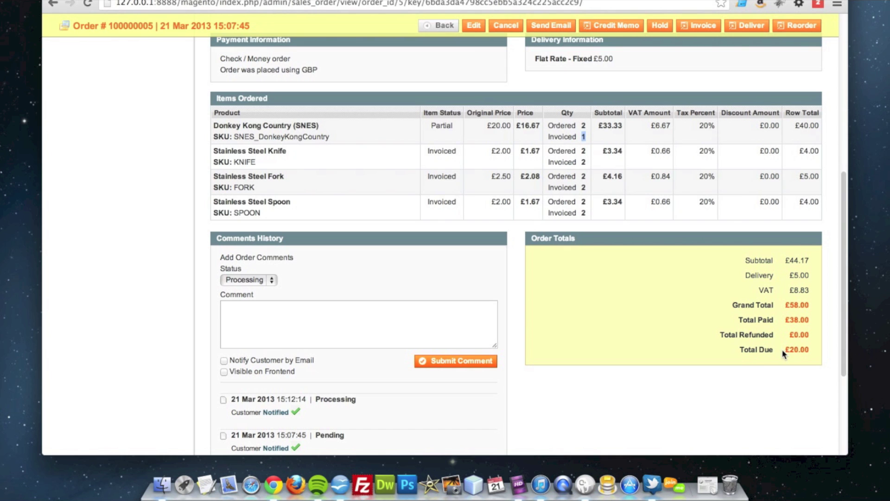
left_click(785, 352)
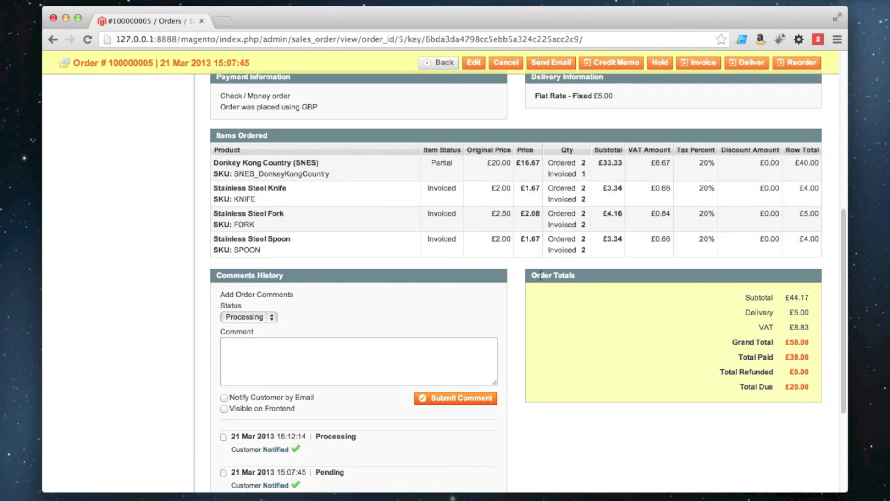
scroll(765, 260, "down", 3)
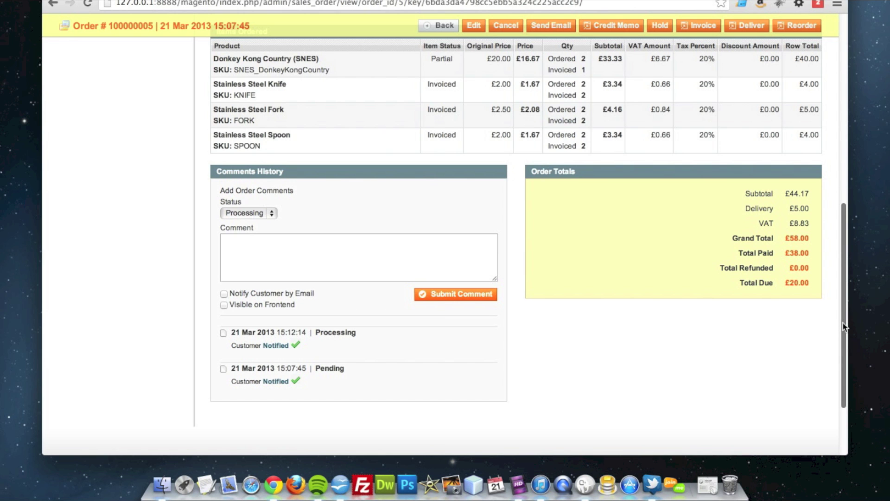
left_click_drag(844, 327, 841, 150)
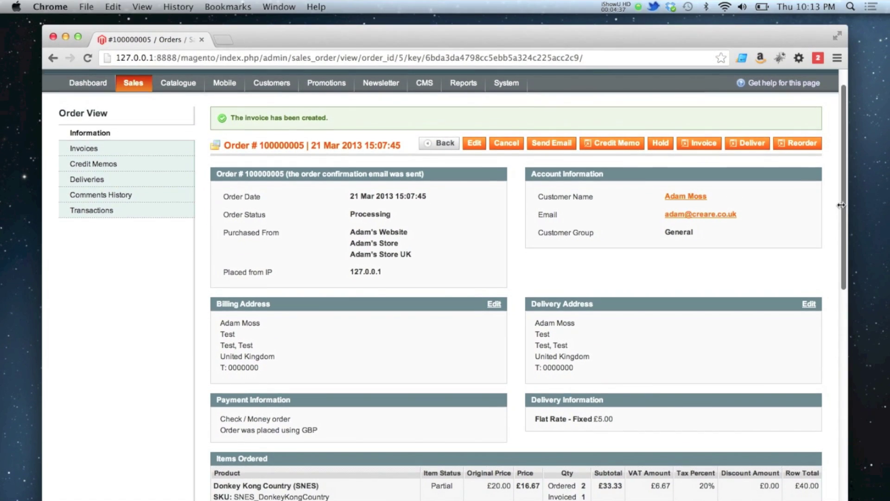
scroll(841, 205, "up", 1)
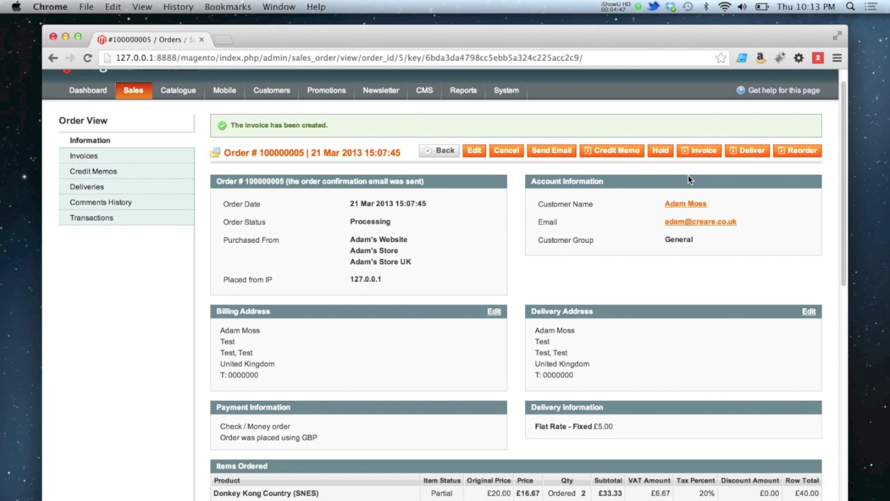
Invoice the remaining Donkey Kong copy for £20.00 with the comment 'Invoicing completed.'.
left_click(700, 150)
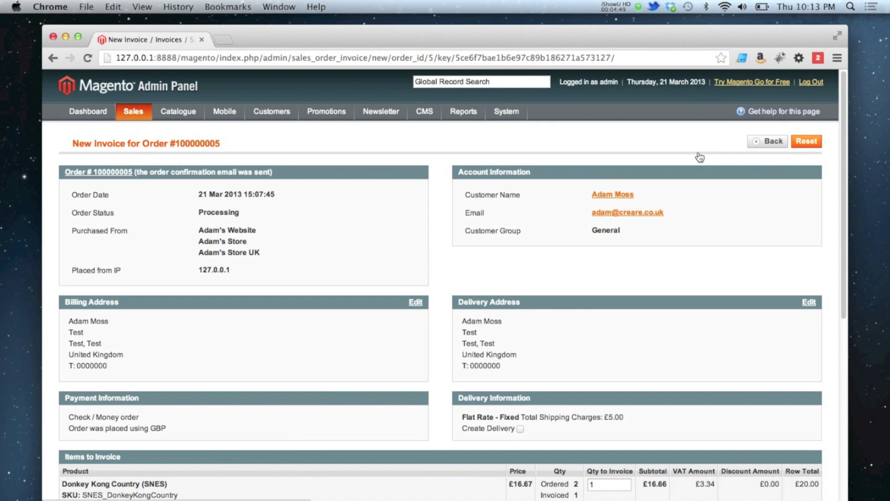
scroll(721, 168, "down", 5)
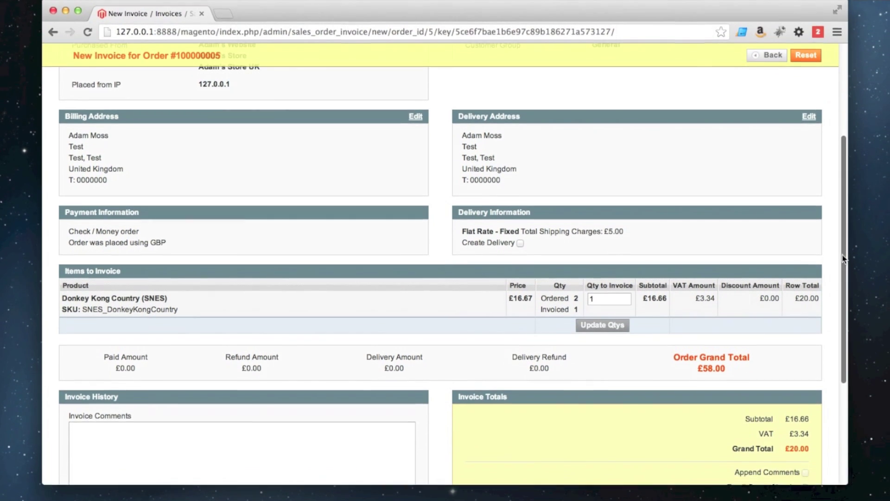
scroll(761, 294, "down", 4)
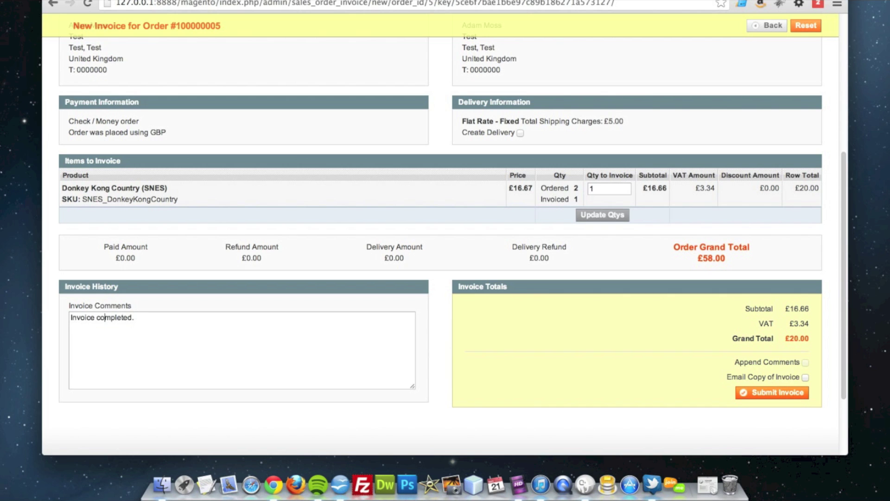
left_click(96, 318)
key("BackSpace")
type("ing")
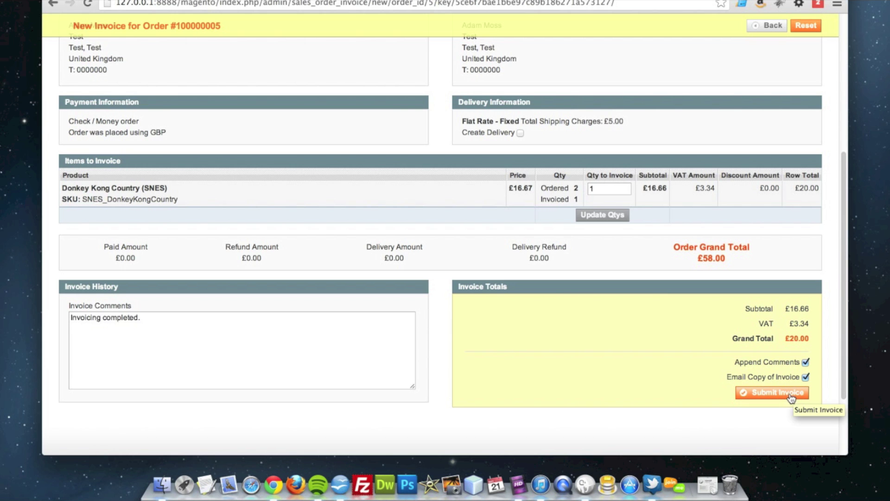
left_click(779, 396)
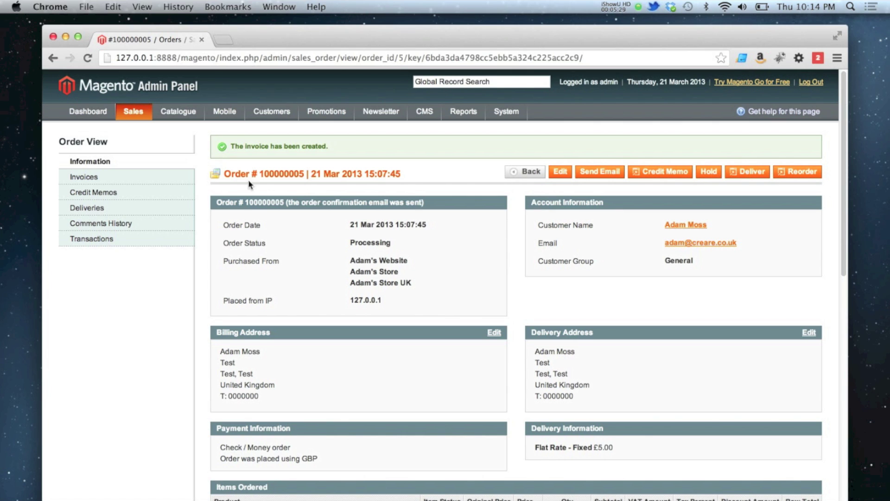
Review invoice 100000005 from the Invoices list, then return to the order's Information overview.
left_click(106, 181)
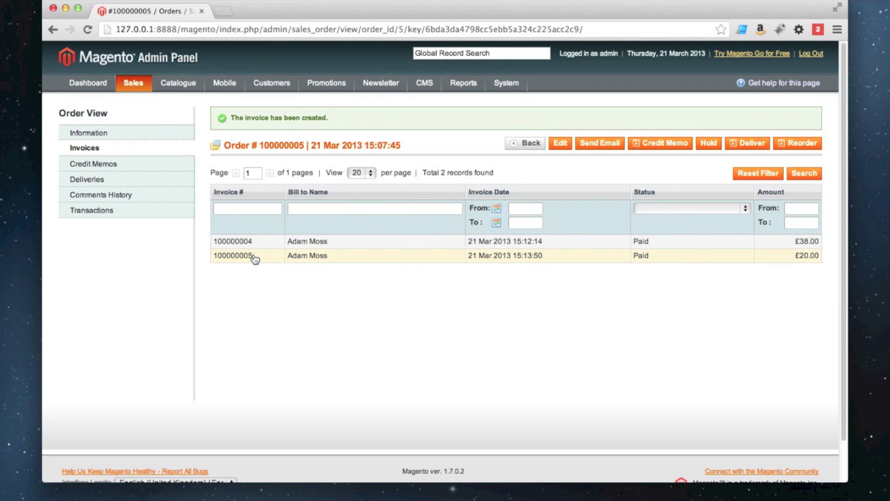
left_click(264, 258)
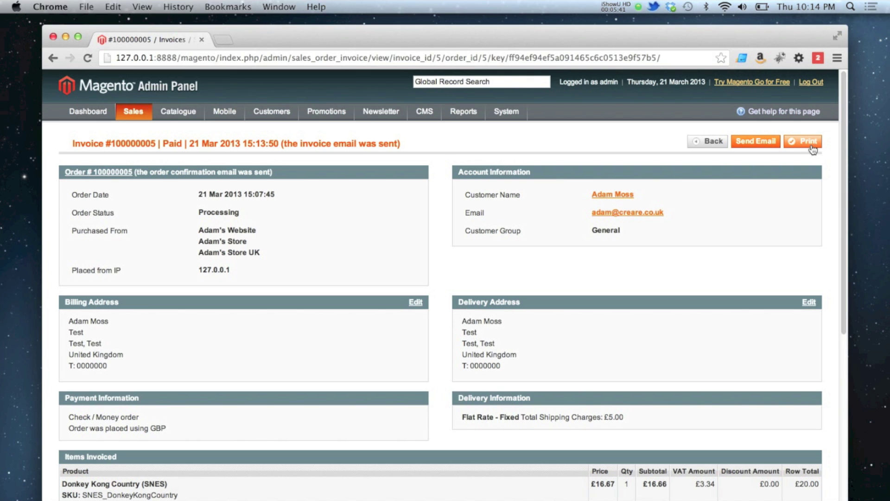
scroll(845, 144, "down", 5)
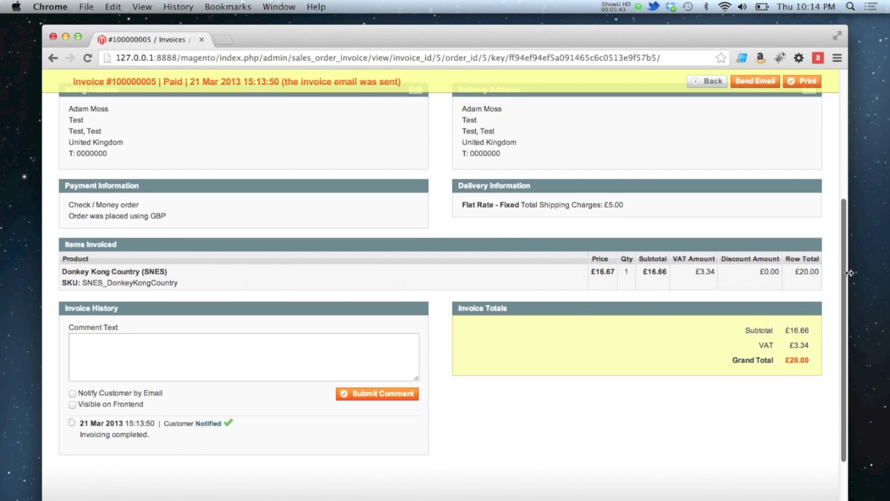
scroll(845, 238, "up", 10)
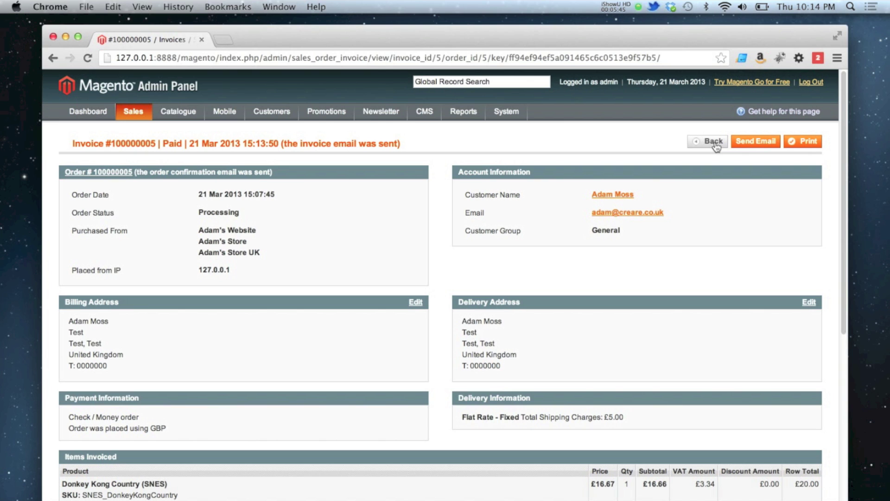
left_click(715, 143)
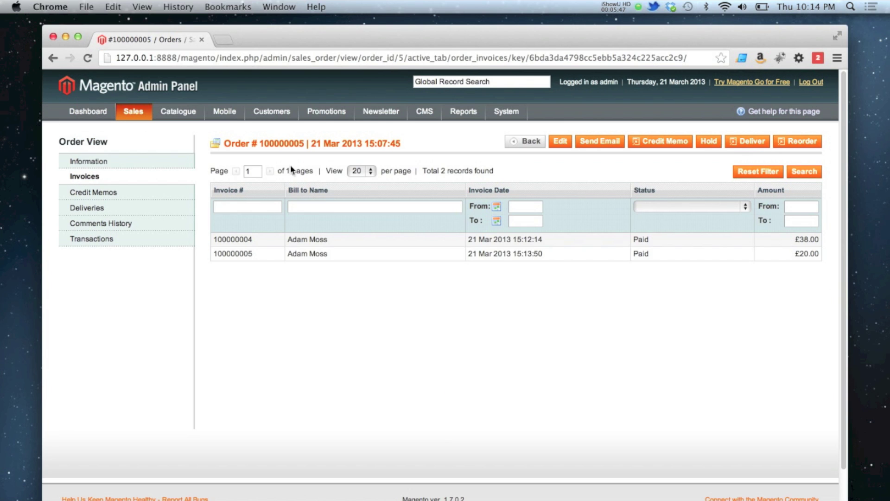
left_click(108, 164)
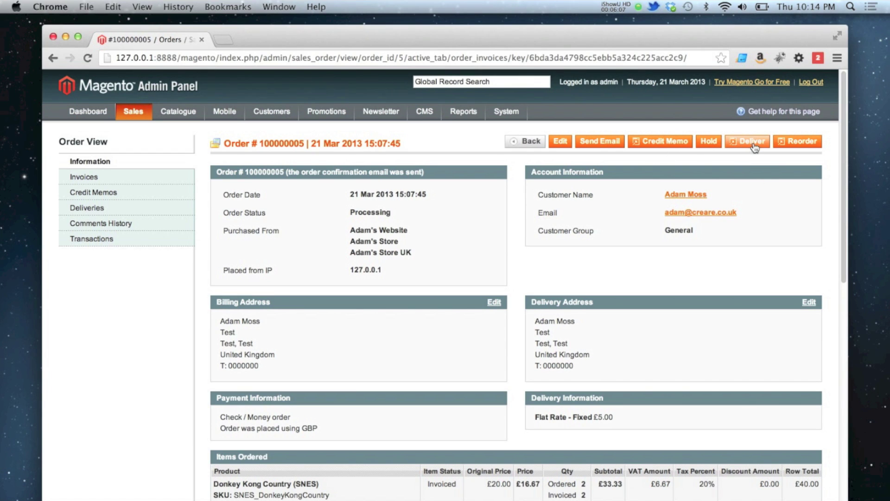
Start a new shipment for order 100000005.
left_click(754, 143)
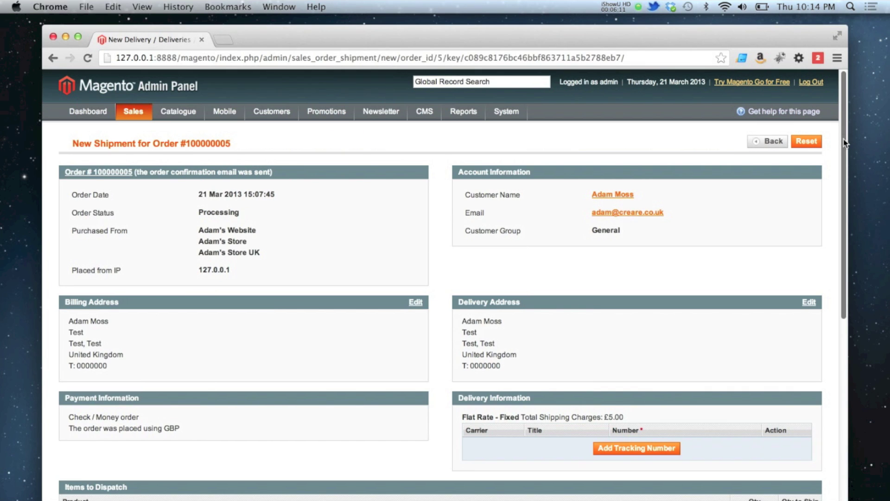
left_click_drag(845, 142, 845, 162)
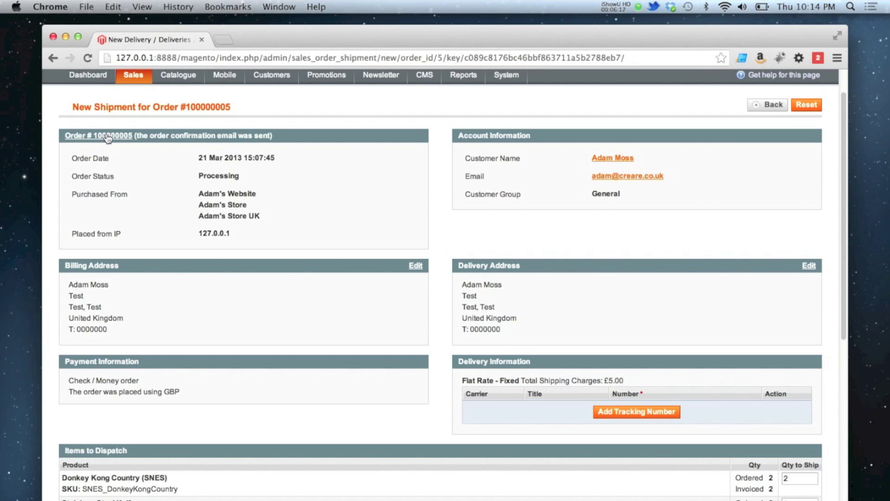
left_click_drag(841, 175, 840, 193)
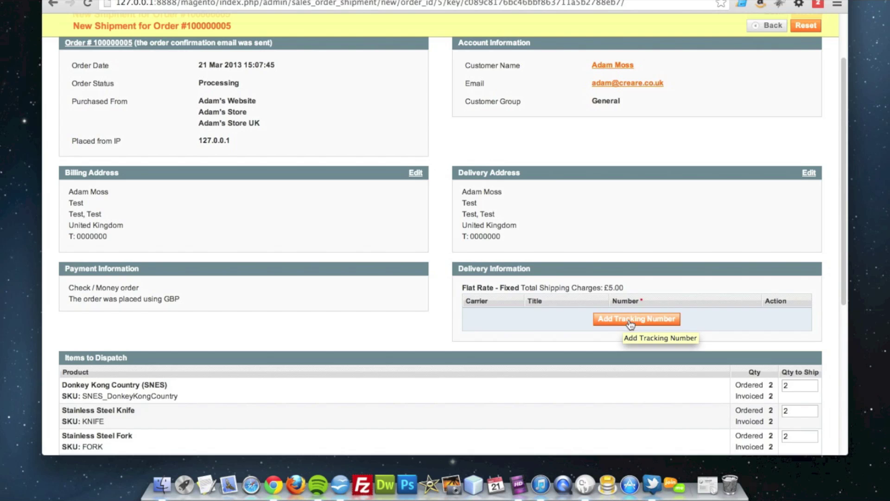
Add a DHL tracking row with number 983837, then clear and delete it.
left_click(631, 321)
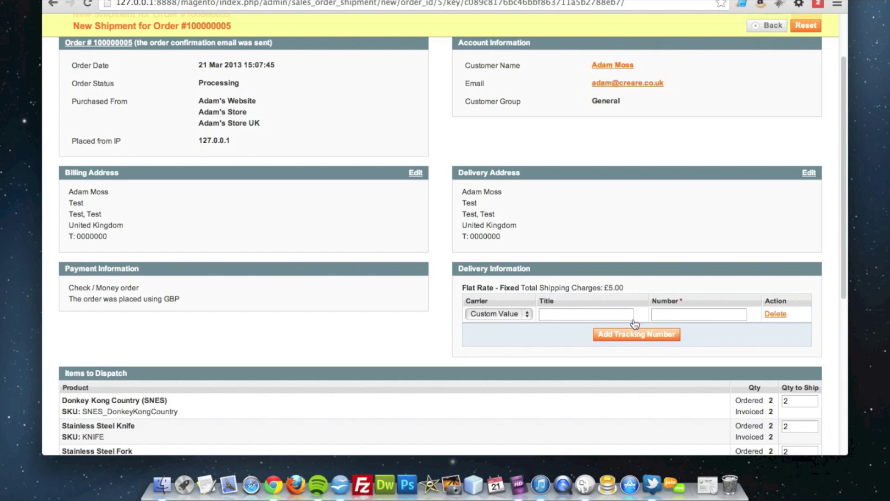
left_click(520, 315)
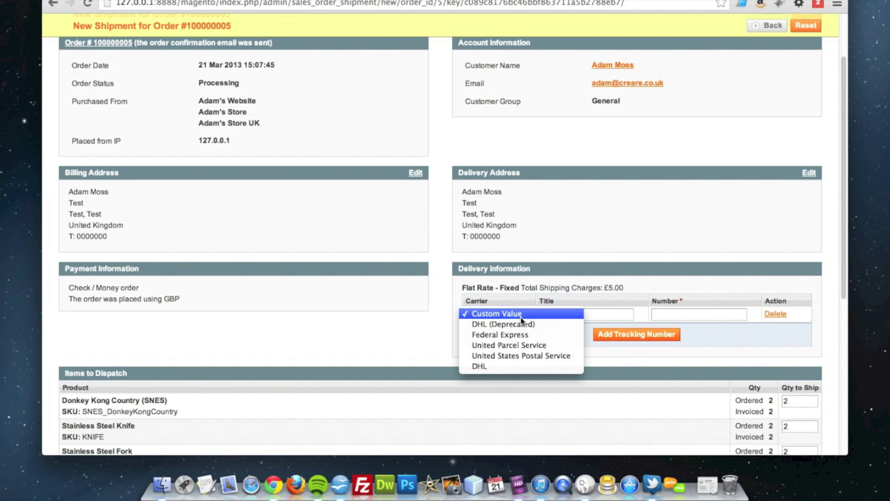
left_click(515, 324)
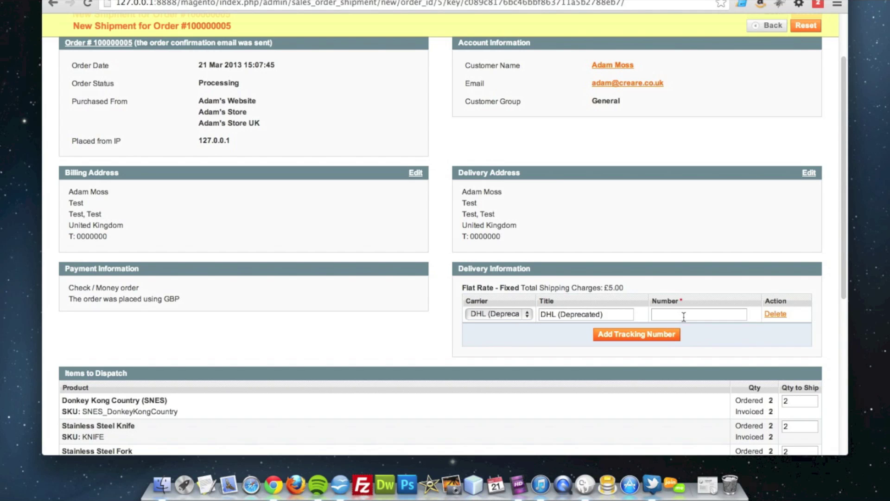
type("9838373")
left_click_drag(689, 314, 628, 302)
key("BackSpace")
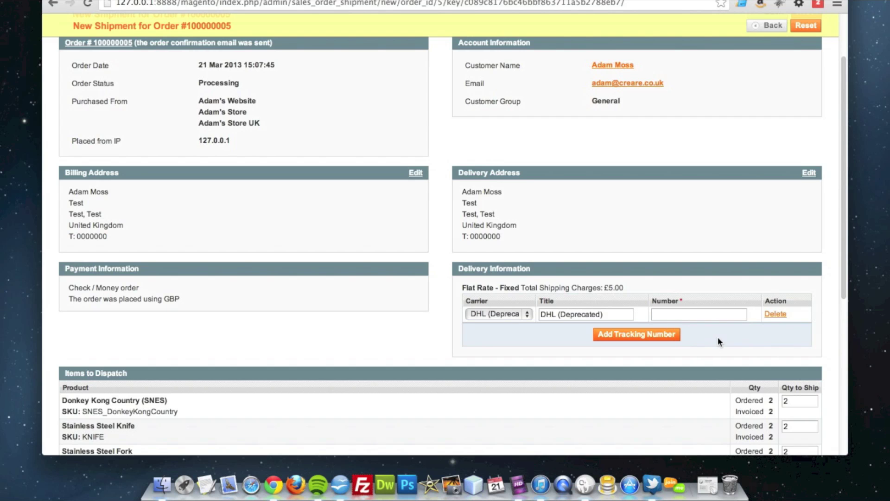
left_click(777, 315)
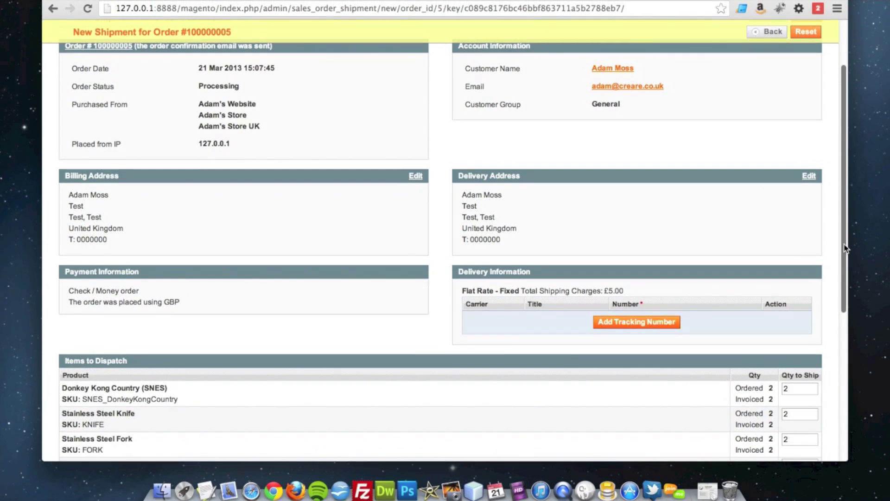
Change the Donkey Kong, Knife and Fork ship quantities to 1, then restore each to 2.
left_click_drag(845, 248, 845, 291)
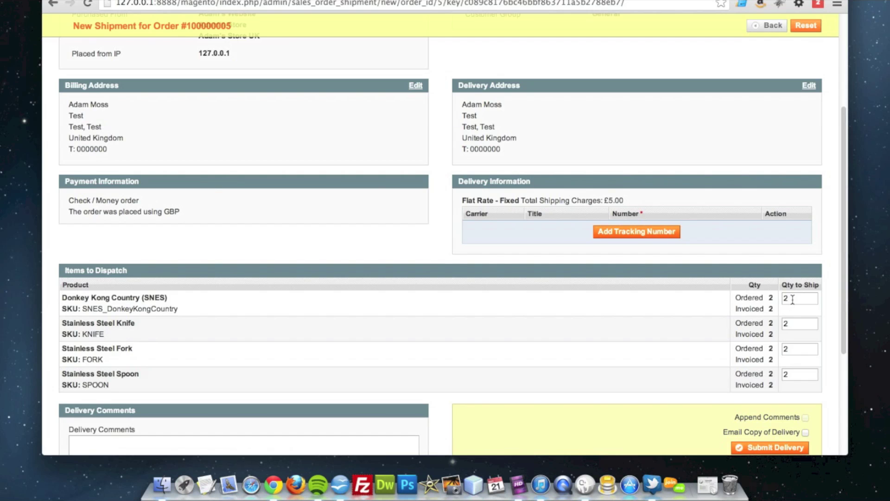
double_click(790, 299)
type("1")
double_click(788, 324)
type("1")
double_click(788, 349)
type("1")
left_click_drag(801, 352, 778, 349)
type("2")
double_click(794, 324)
type("2")
double_click(795, 299)
type("2")
Add the comment 'All items are shipped', tick Email Copy and Append Comments, and submit.
left_click_drag(845, 244, 848, 292)
left_click(213, 366)
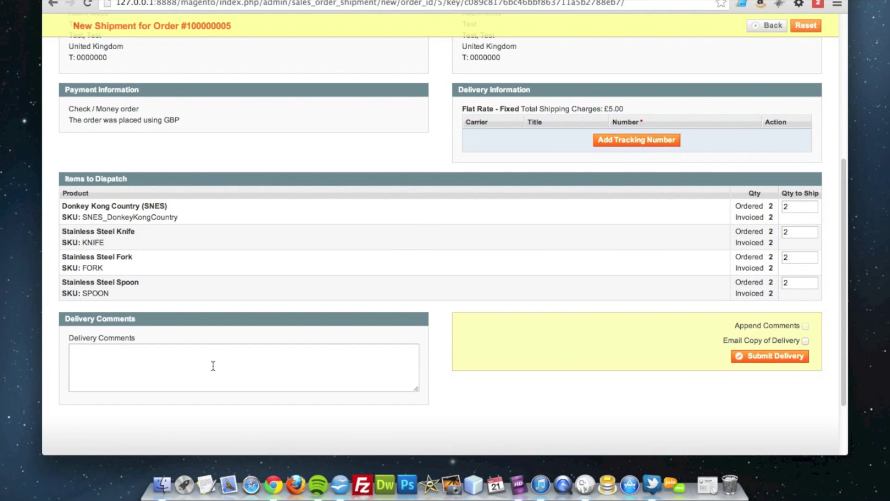
type("All item")
type("s are shipped.")
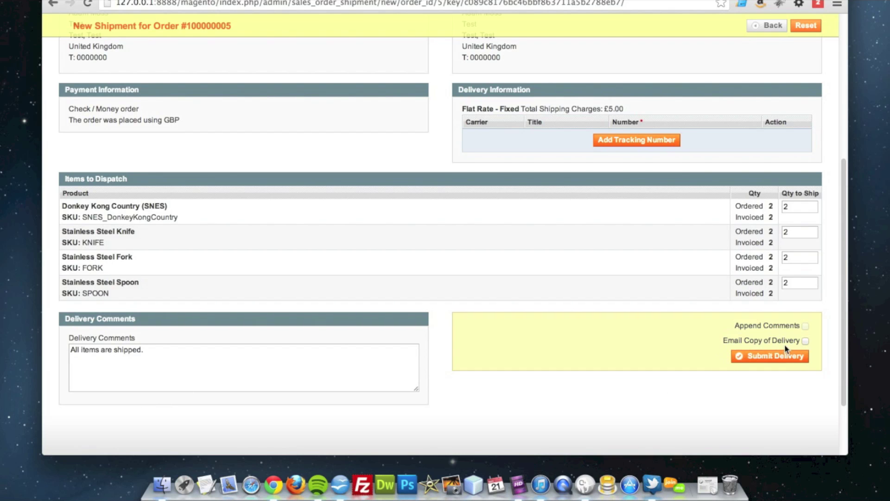
left_click(806, 341)
left_click(805, 326)
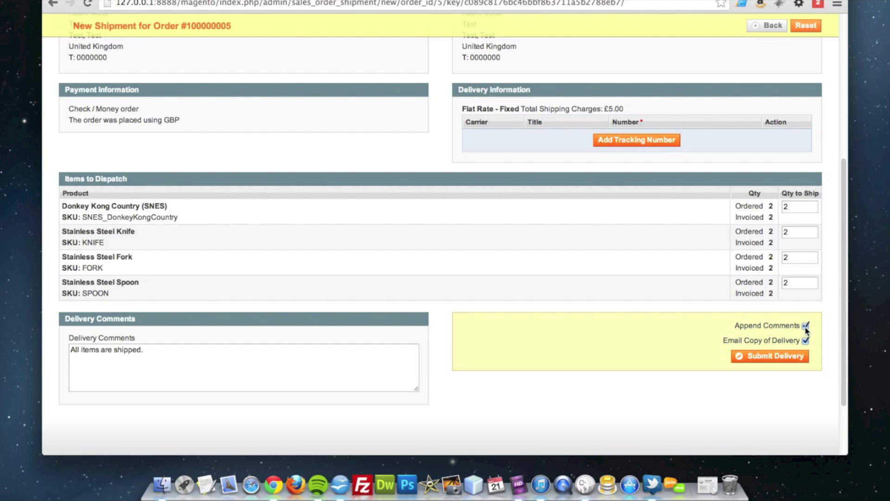
left_click(775, 357)
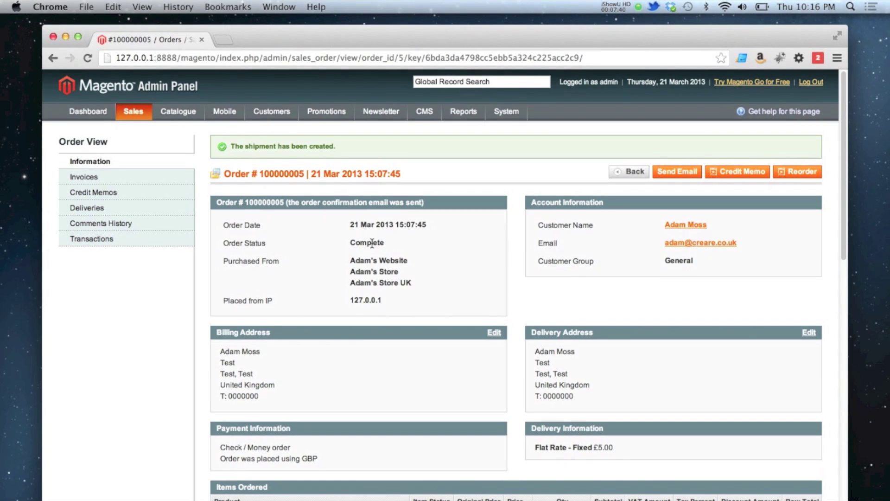
Confirm the Complete status, view delivery 100000002 with 8 items, and return to the deliveries list.
double_click(372, 237)
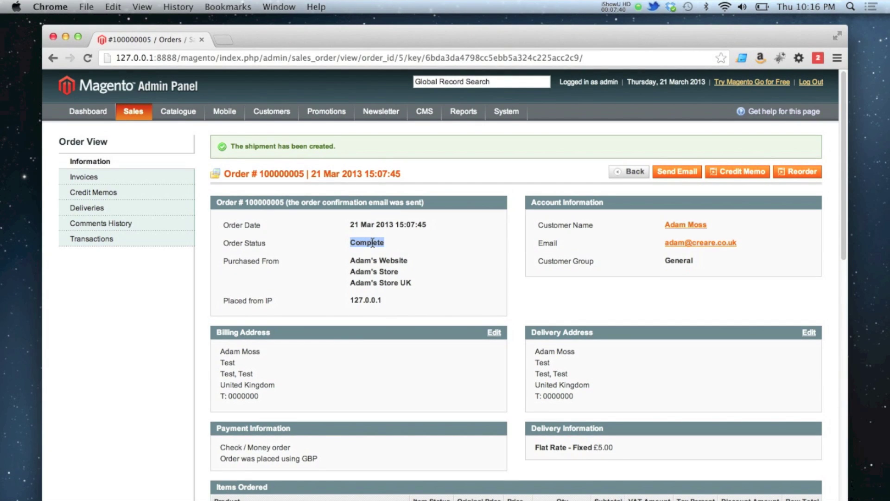
left_click(462, 249)
left_click(140, 210)
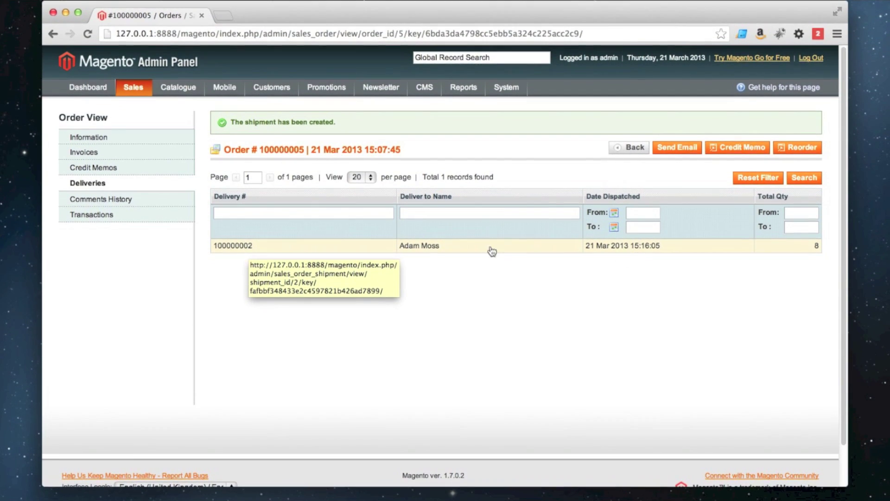
left_click(255, 249)
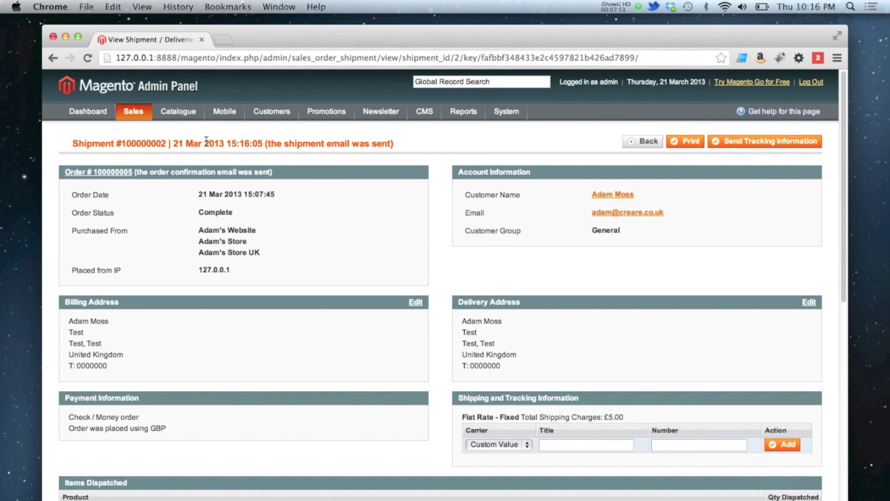
scroll(241, 190, "down", 2)
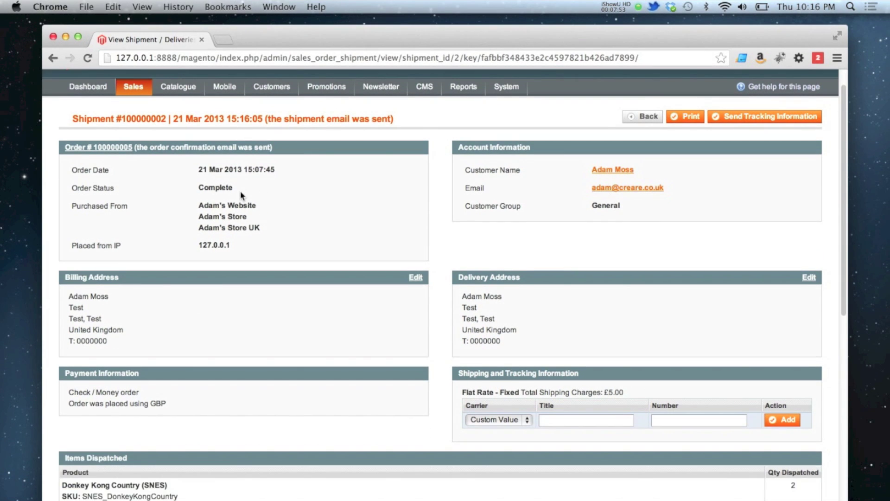
scroll(241, 193, "up", 1)
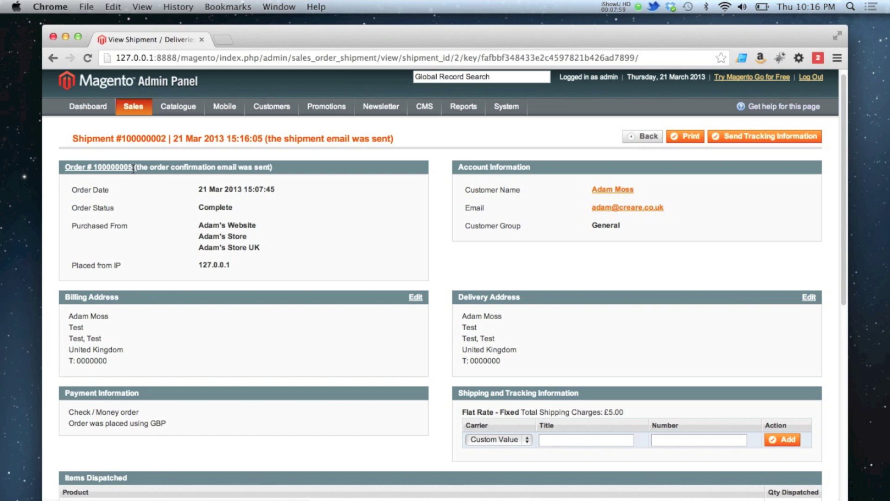
left_click_drag(133, 167, 93, 168)
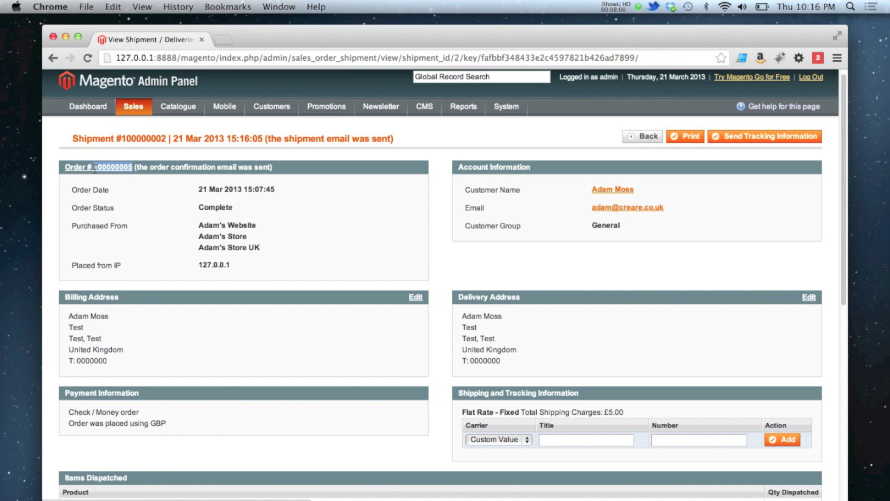
left_click(130, 183)
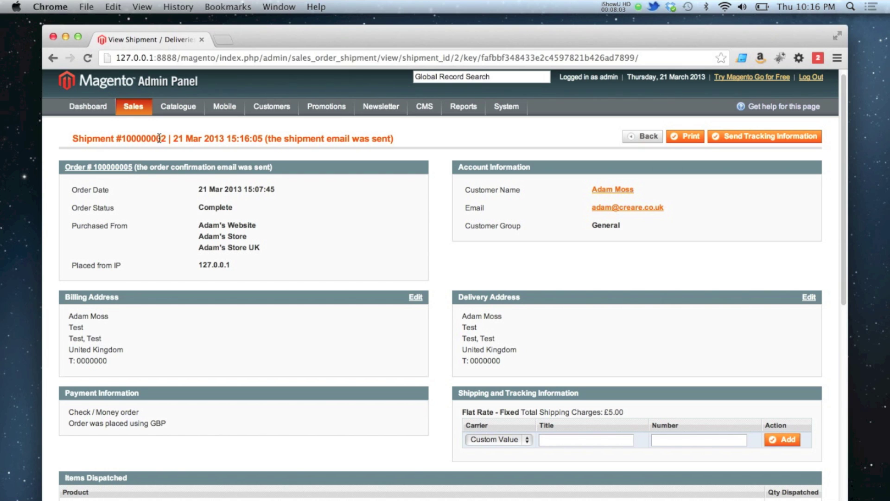
left_click(646, 141)
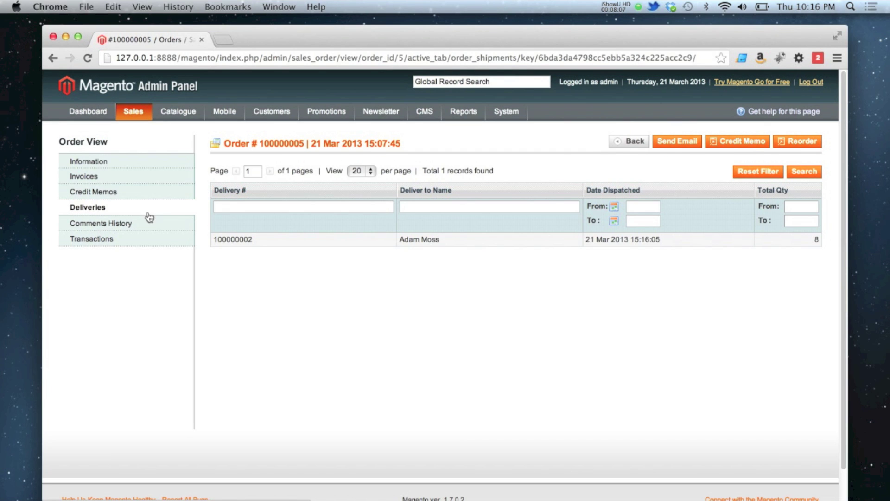
Return to order #100000005's Information view and bring its dispatched items and Comments History into view.
left_click(126, 166)
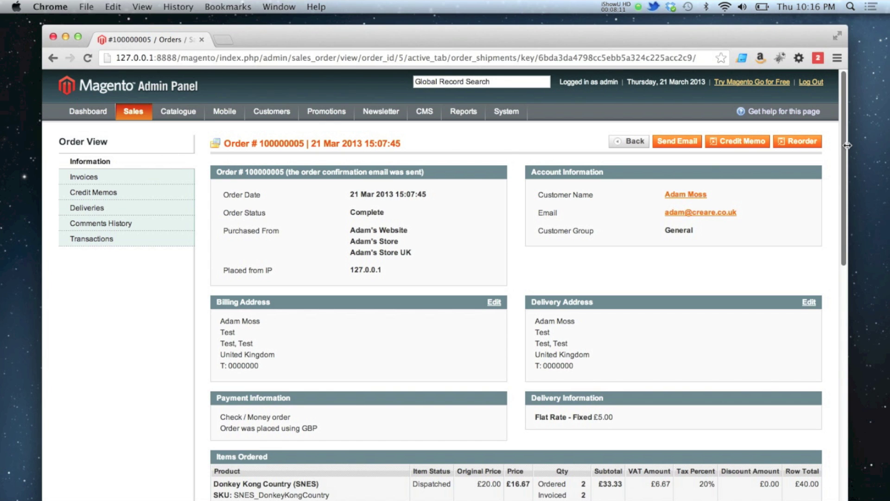
scroll(844, 149, "down", 5)
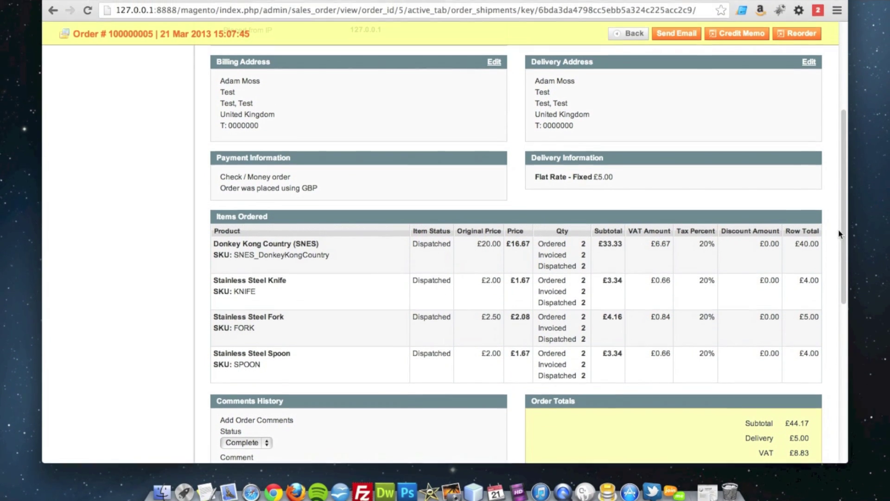
scroll(843, 245, "down", 4)
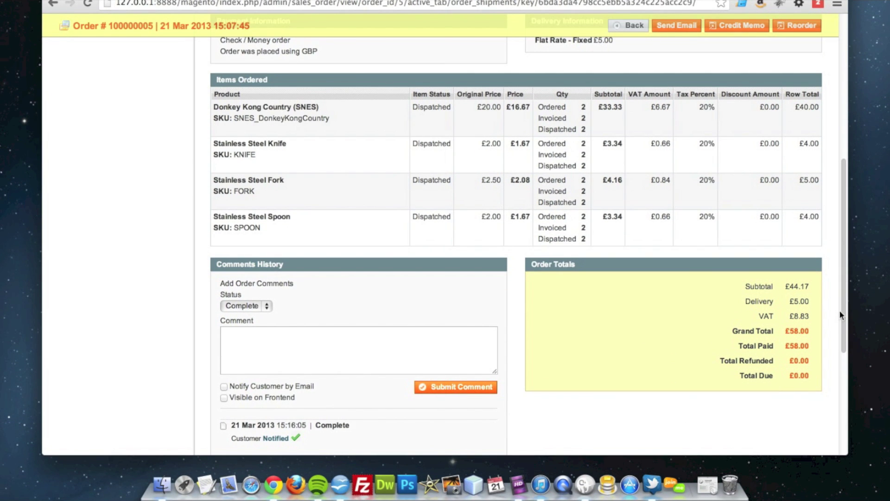
left_click_drag(842, 315, 843, 361)
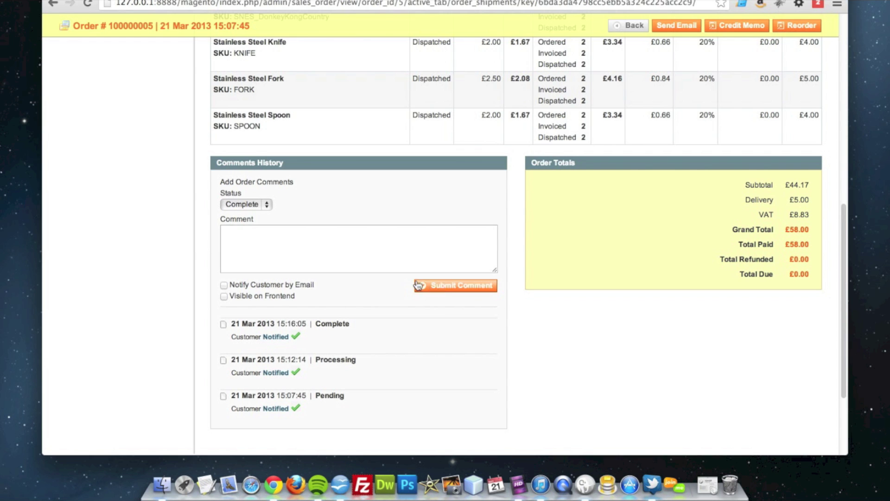
Add the comment 'Order Complete.' with customer email notification and storefront visibility.
left_click(262, 249)
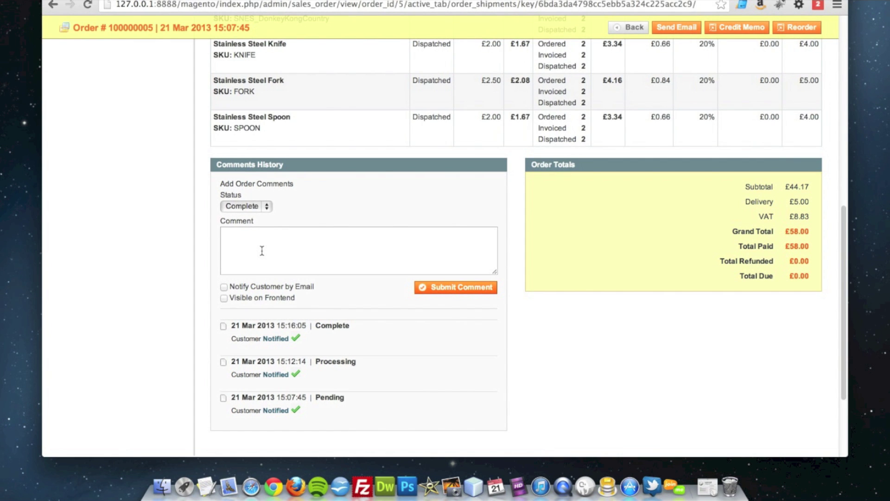
type("Order Complete.")
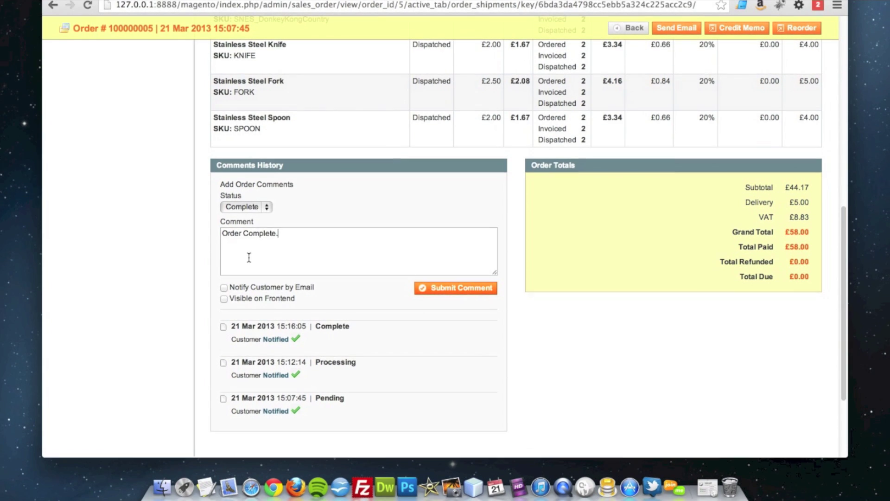
left_click(224, 285)
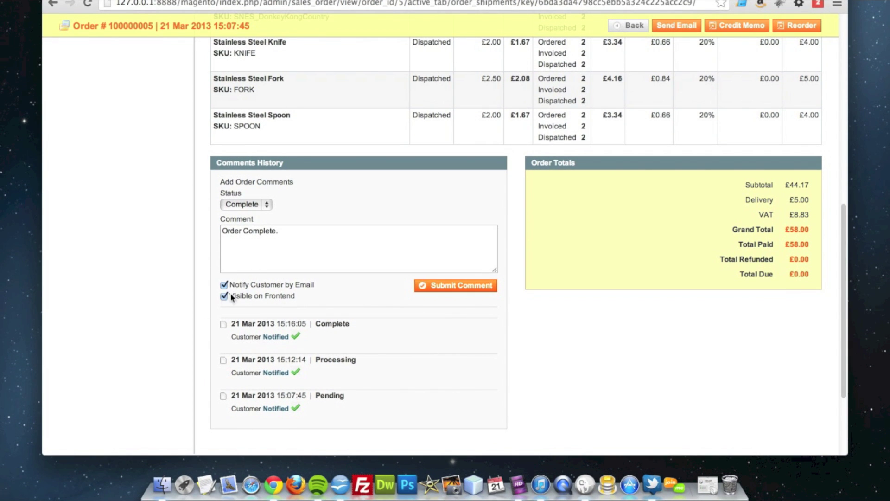
left_click(223, 297)
left_click(465, 291)
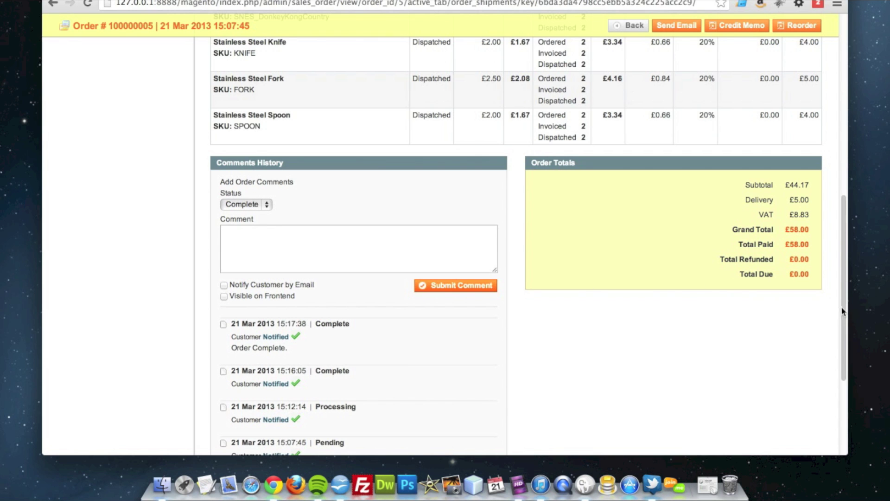
left_click_drag(843, 308, 843, 162)
scroll(843, 167, "up", 5)
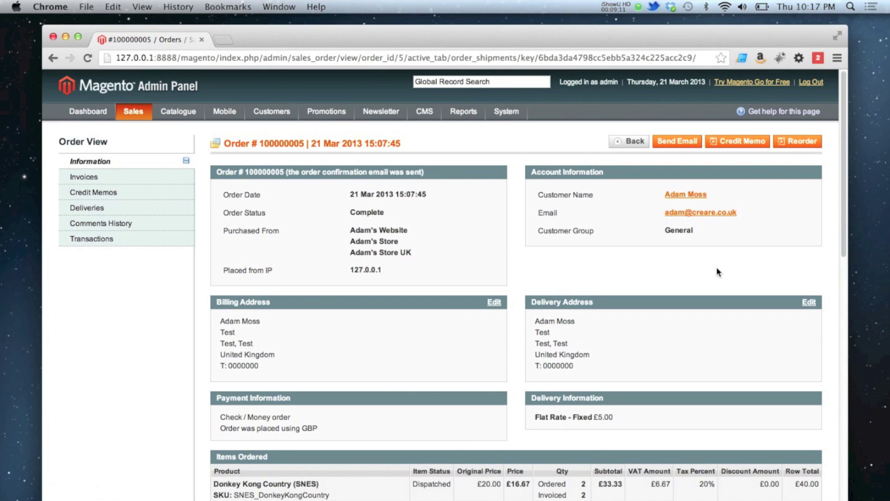